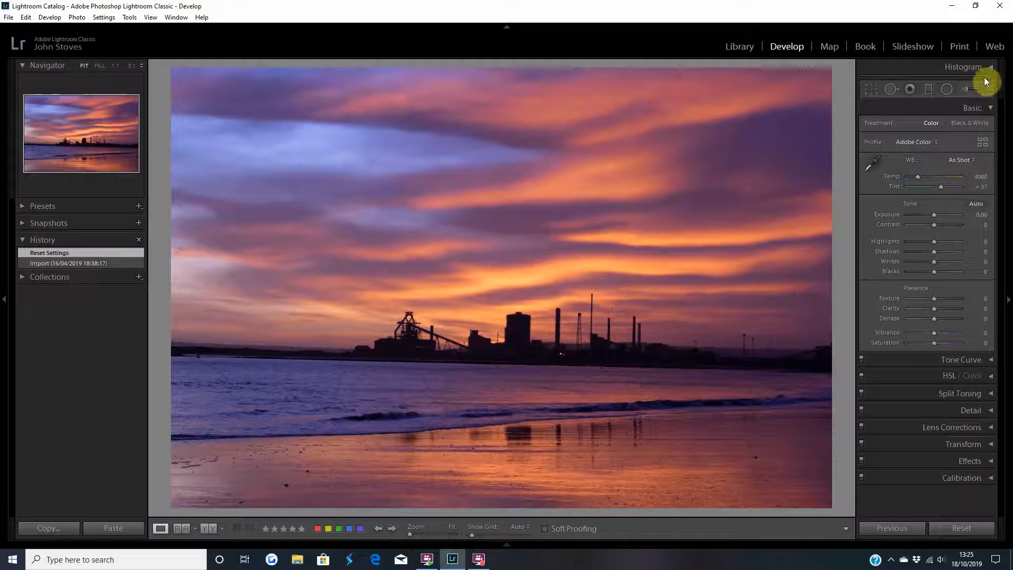
# - Enable profile corrections and remove chromatic aberration in the photo's Lens Corrections
pyautogui.click(987, 68)
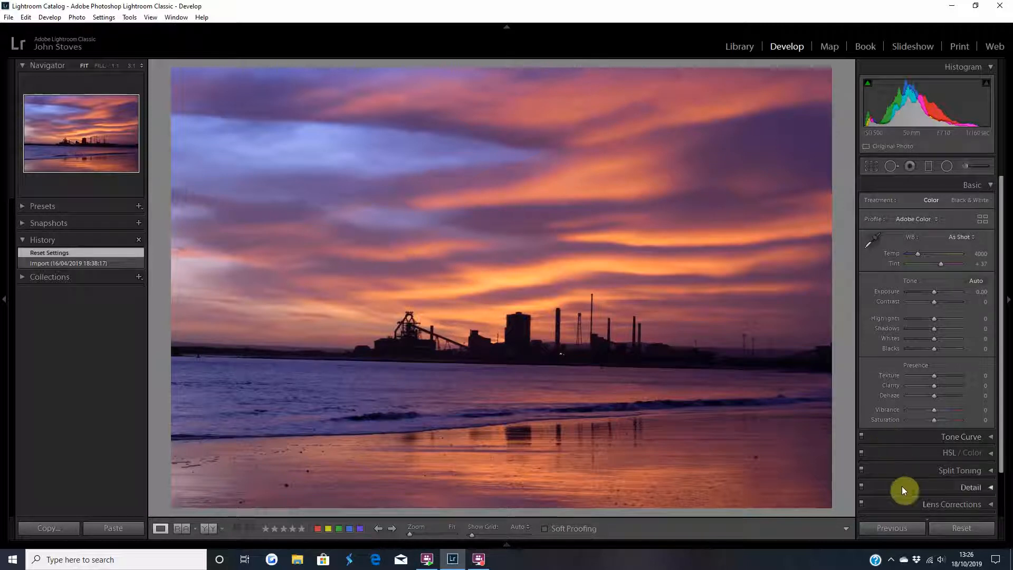
pyautogui.click(886, 507)
pyautogui.click(868, 373)
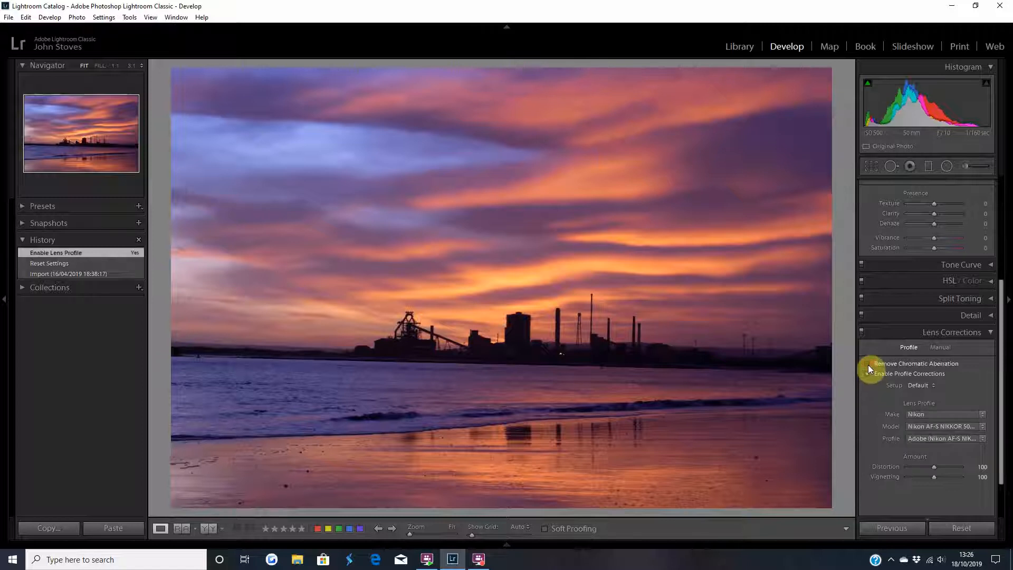
pyautogui.click(868, 364)
pyautogui.click(898, 331)
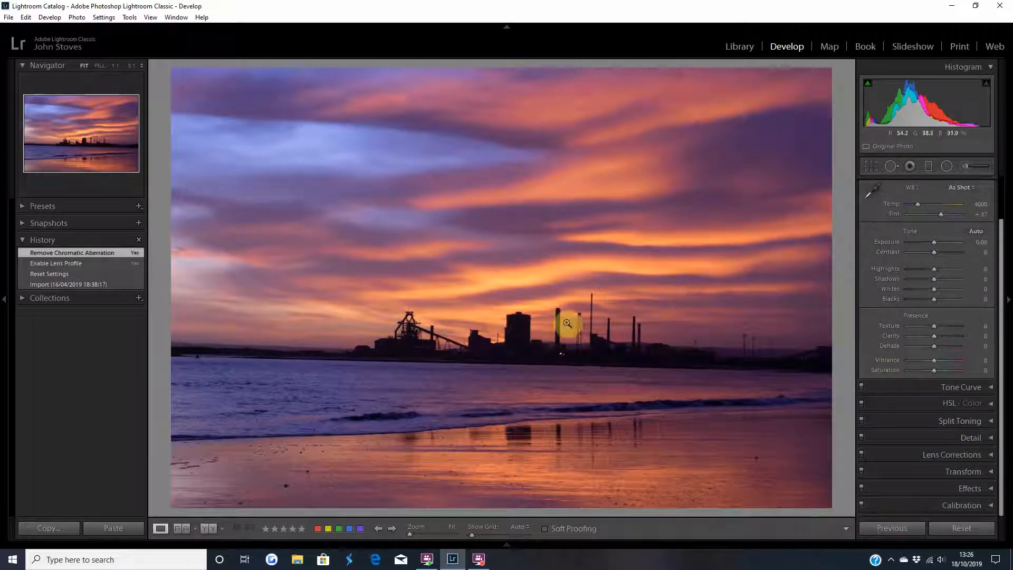
# - Straighten the photo's perspective with the Auto Upright correction
pyautogui.click(991, 67)
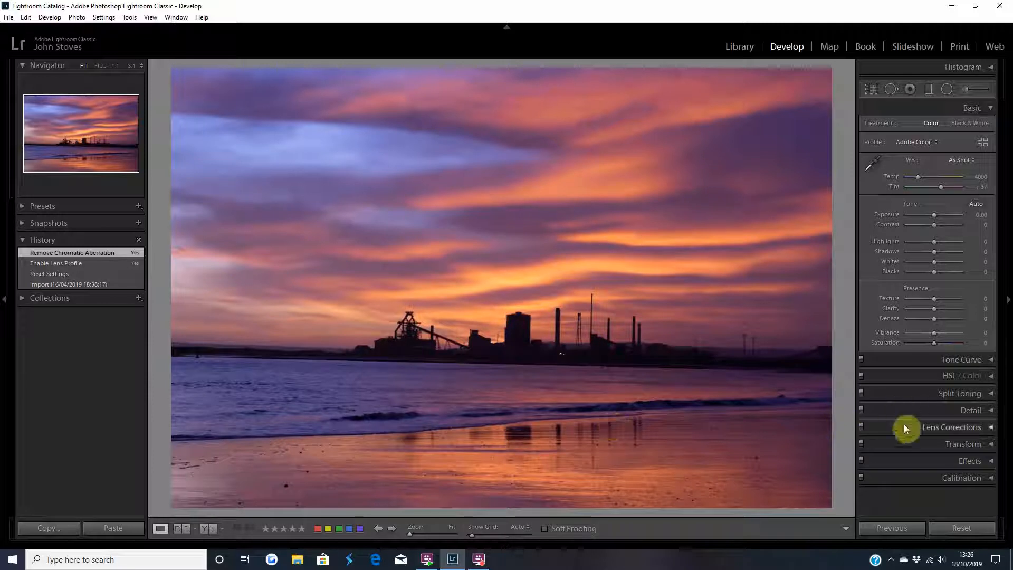
pyautogui.click(904, 447)
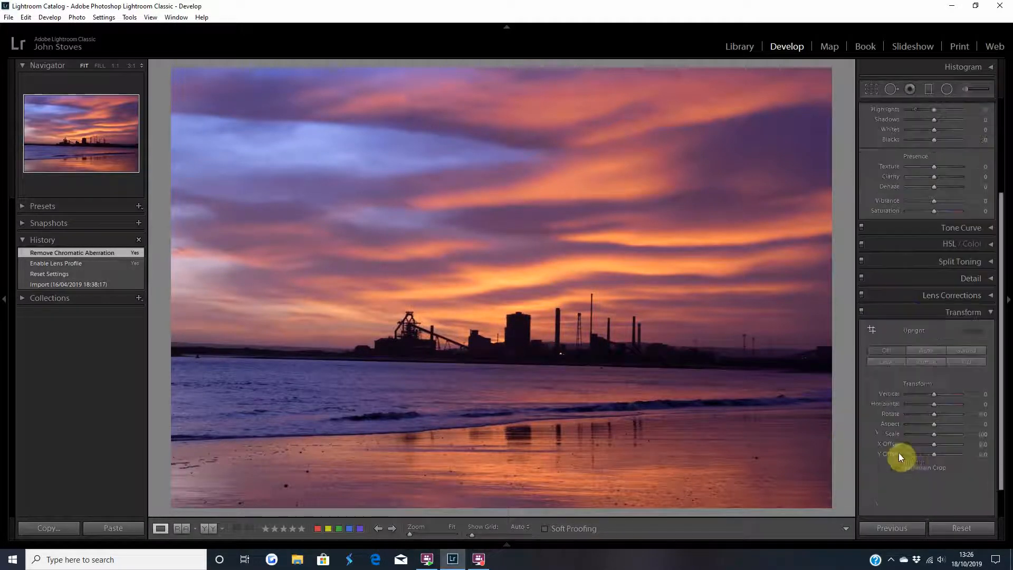
pyautogui.click(926, 352)
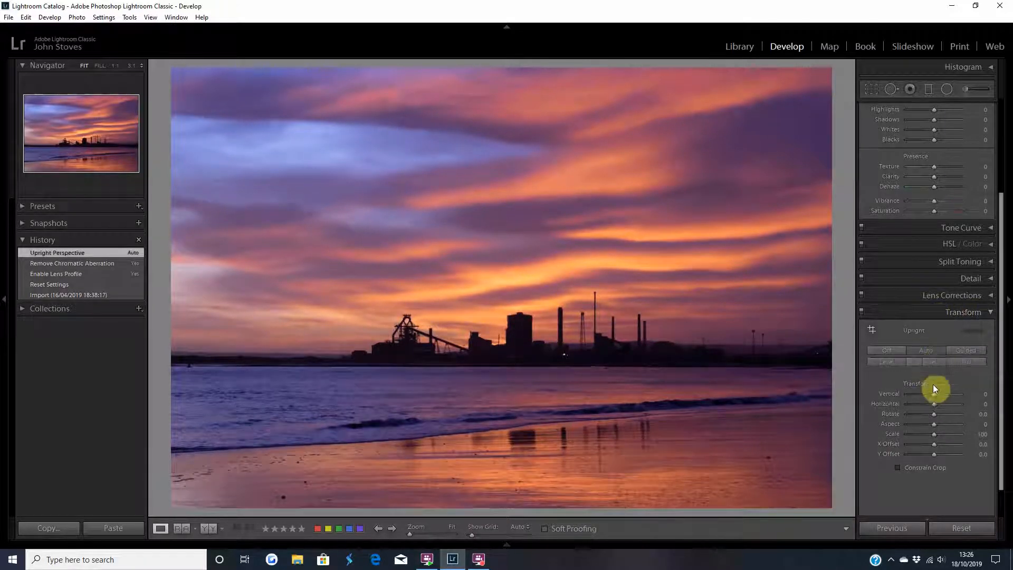
pyautogui.click(936, 412)
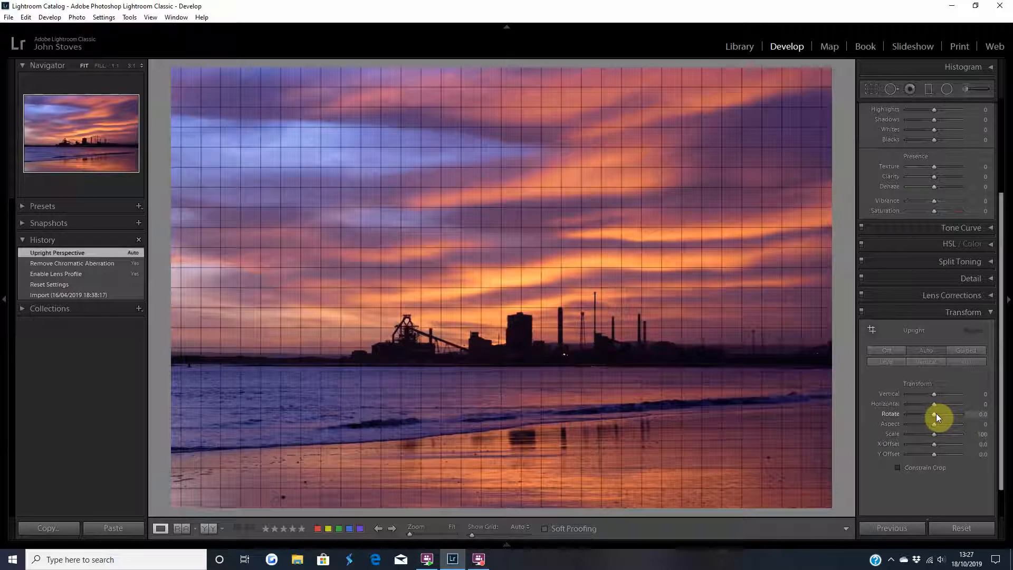
pyautogui.click(908, 311)
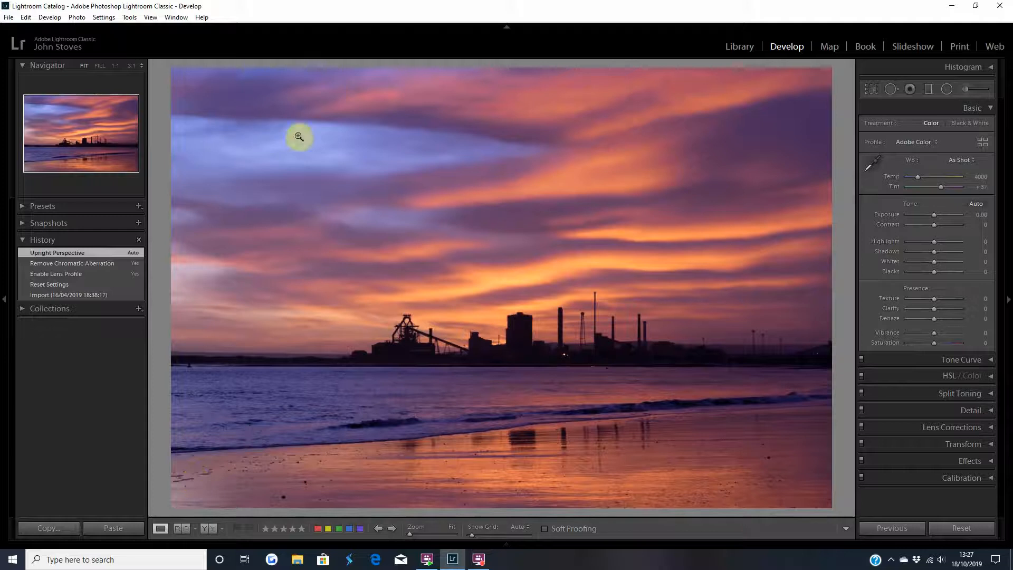
# - Crop the photo slightly in from its upper-left corner, keeping the original aspect ratio, and apply the crop
pyautogui.click(871, 88)
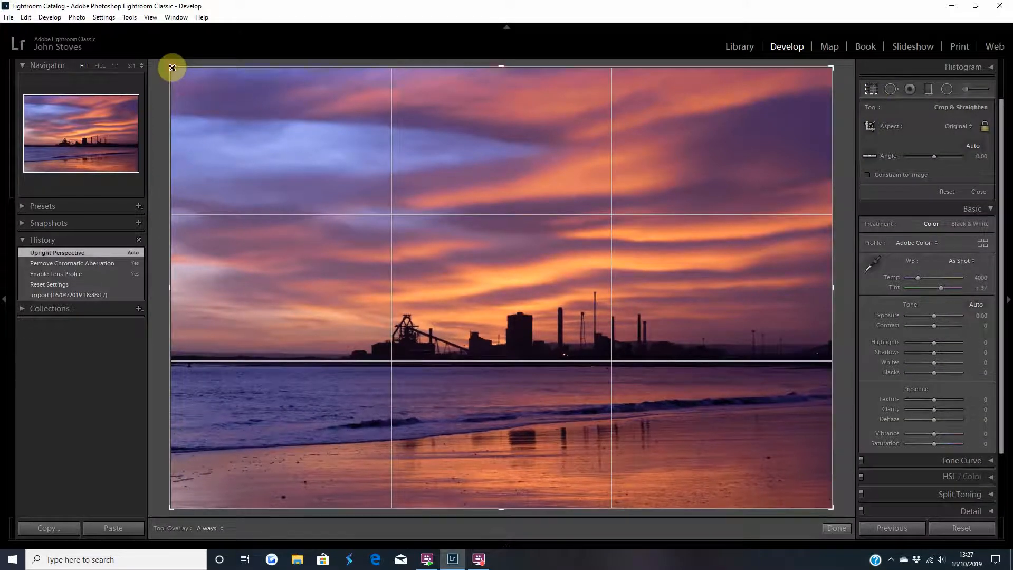
pyautogui.moveTo(172, 67); pyautogui.dragTo(181, 86)
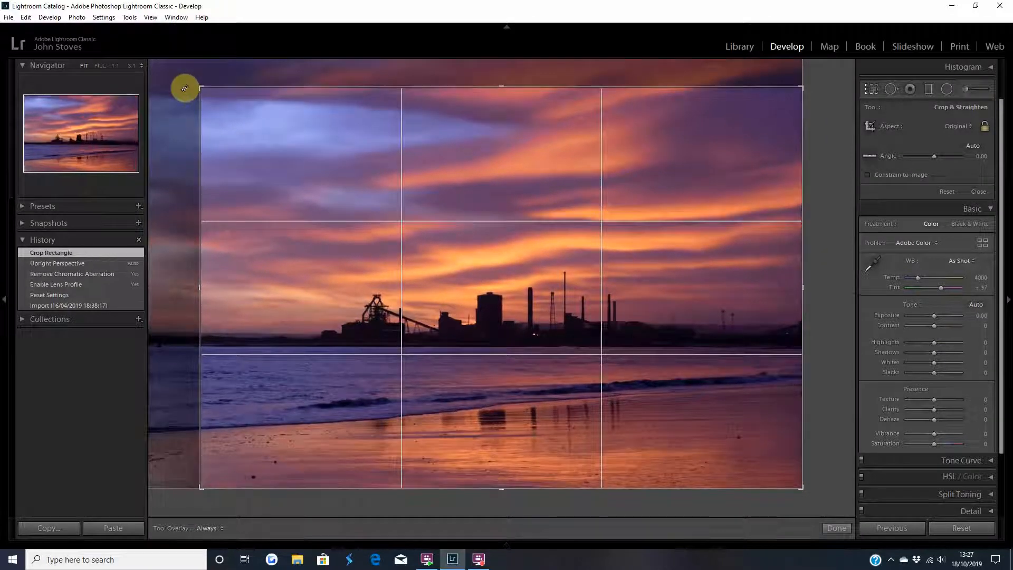
pyautogui.click(837, 528)
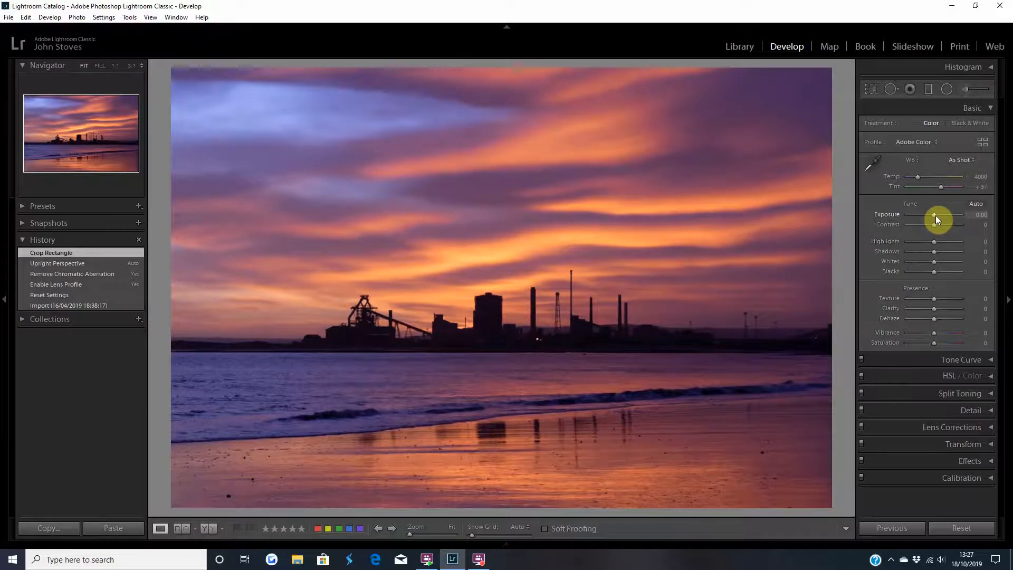
# - Try brightening the photo to about +0.90 Exposure and darkening it to about -0.60, returning Exposure to 0.00
pyautogui.scroll(9, 935, 215)
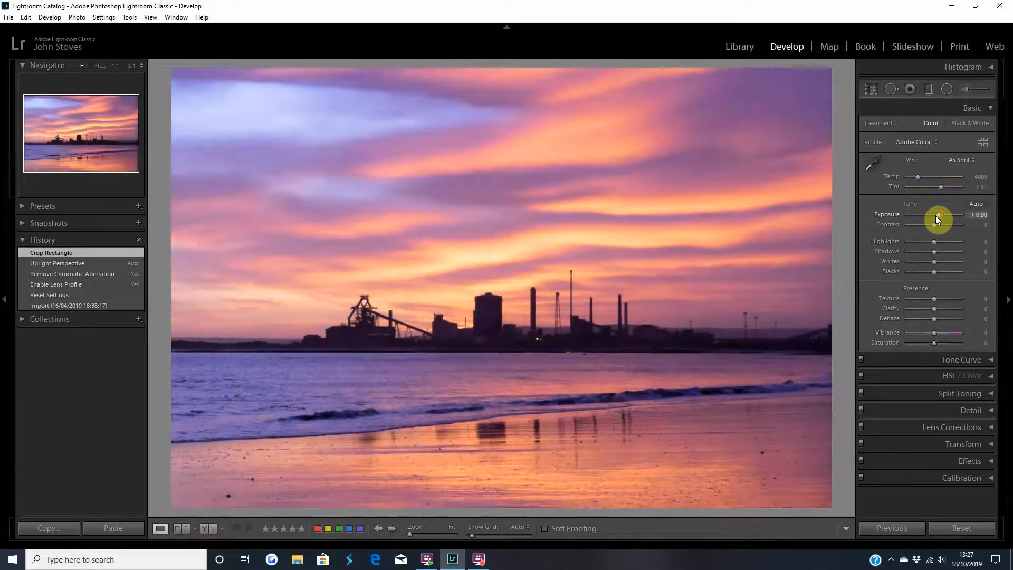
pyautogui.scroll(-7, 935, 215)
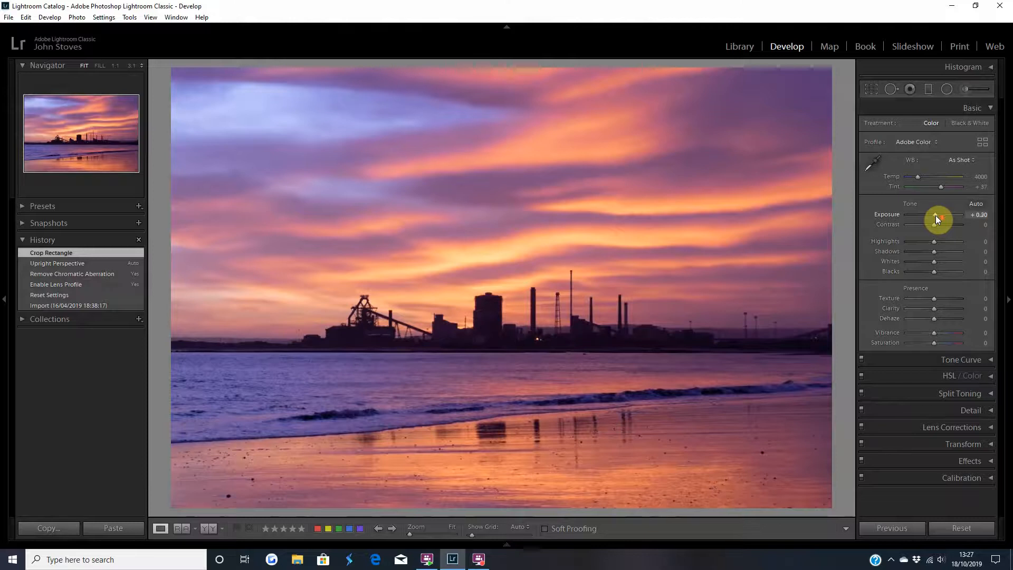
pyautogui.scroll(-8, 935, 215)
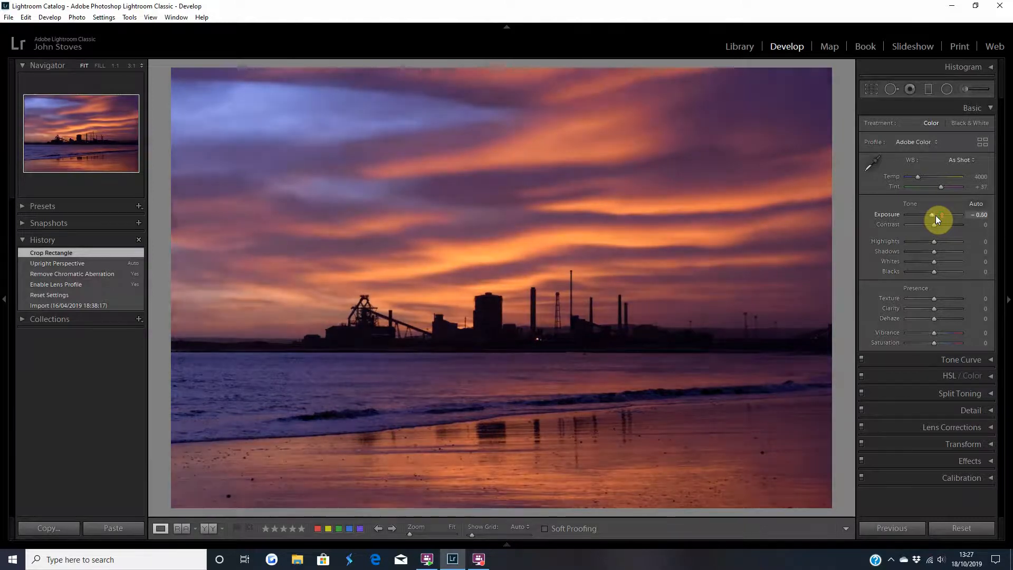
pyautogui.scroll(5, 935, 215)
pyautogui.scroll(1, 935, 216)
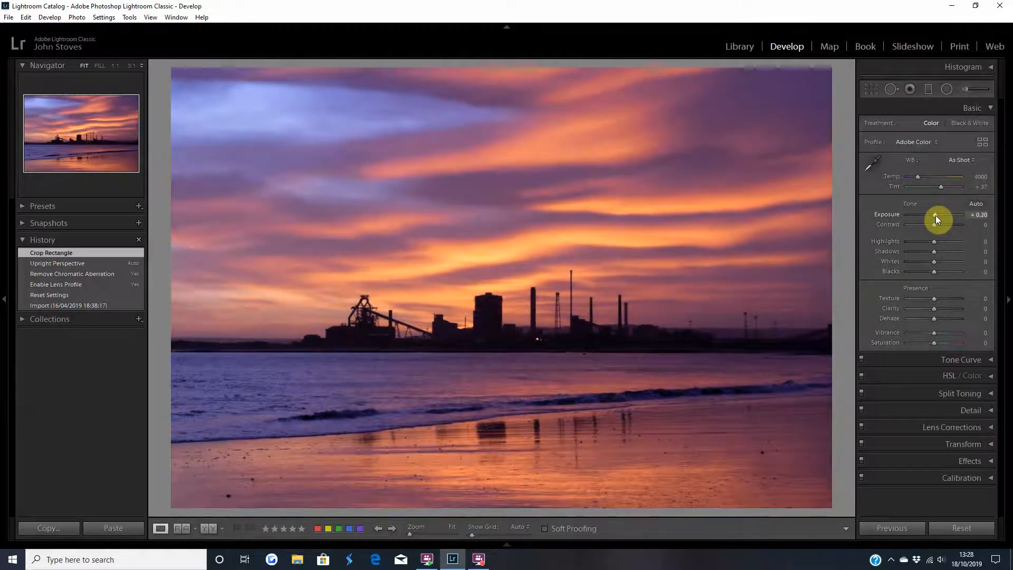
pyautogui.scroll(-1, 935, 215)
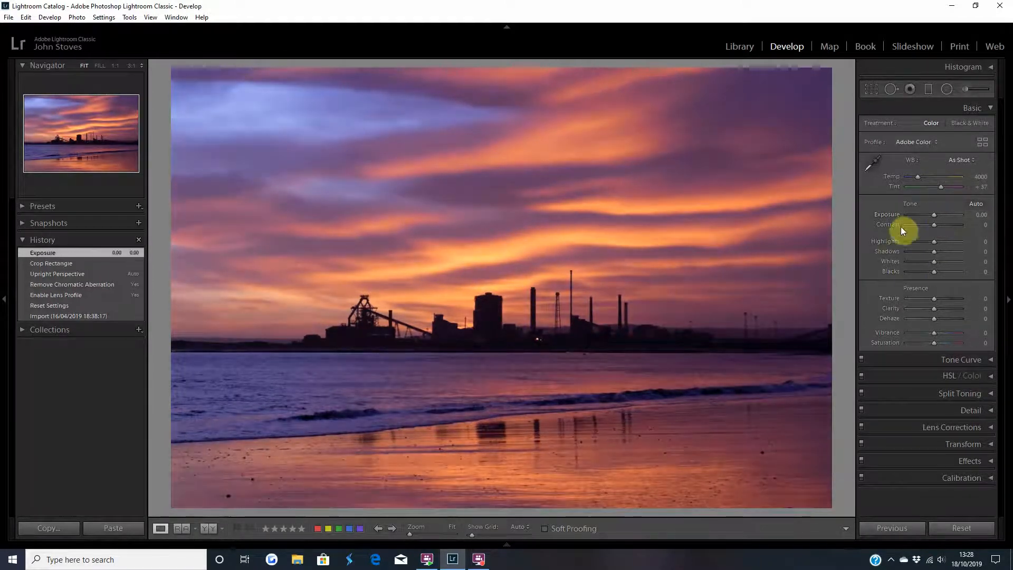
# - Try Contrast from about +85 down to -45 and Highlights at +75, resetting both to 0
pyautogui.scroll(6, 935, 225)
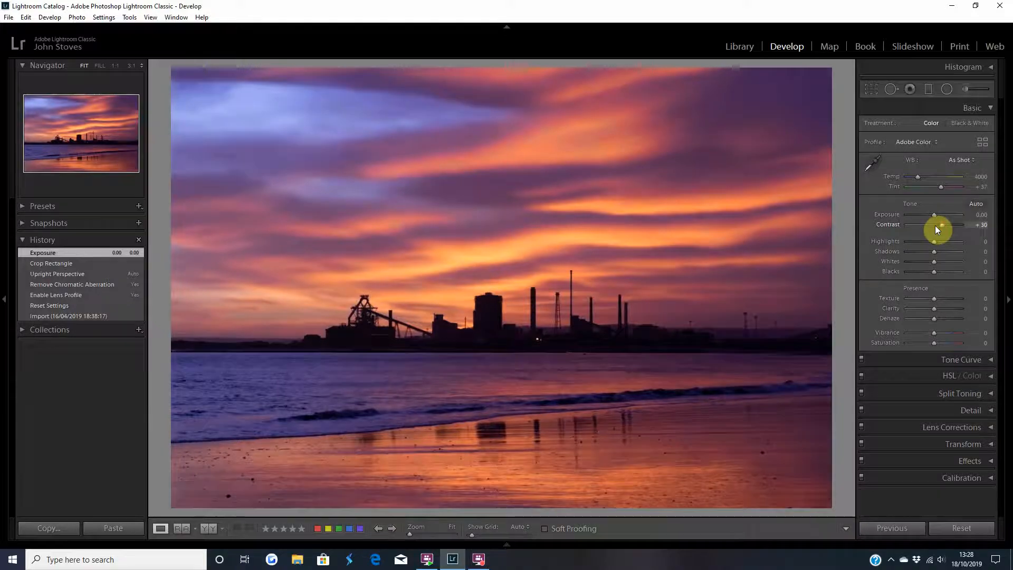
pyautogui.scroll(2, 935, 226)
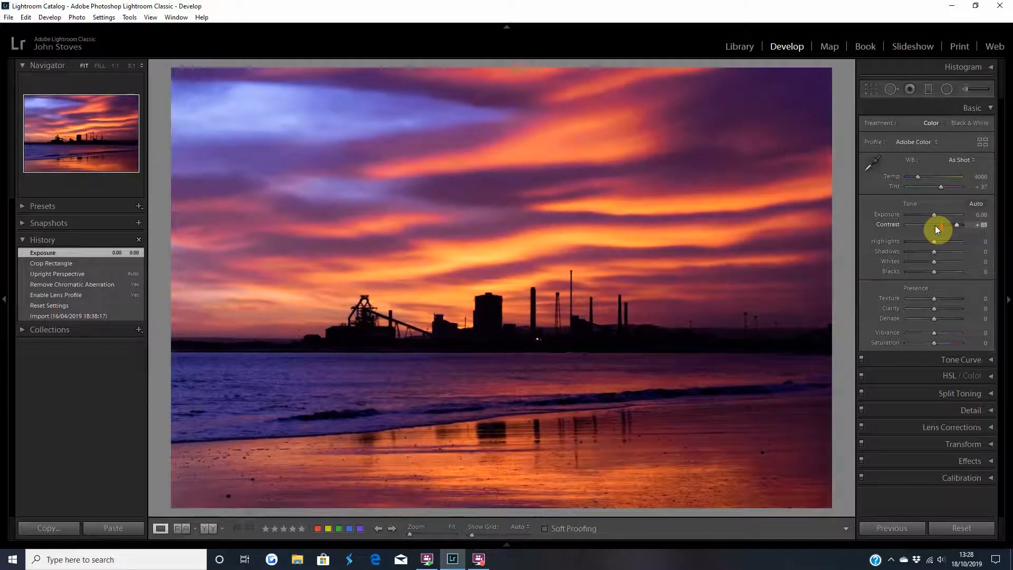
pyautogui.scroll(-11, 935, 226)
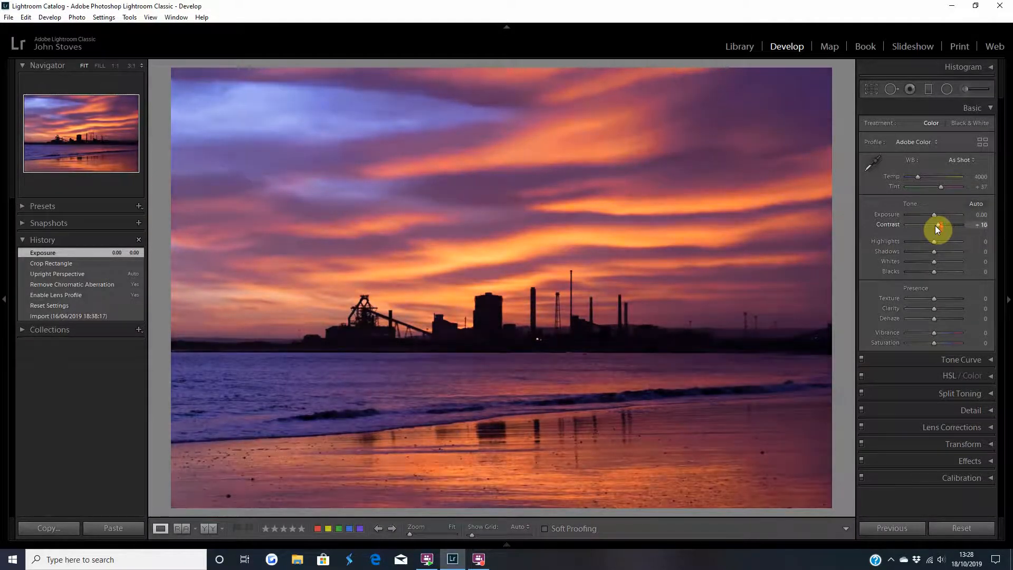
pyautogui.scroll(-3, 935, 226)
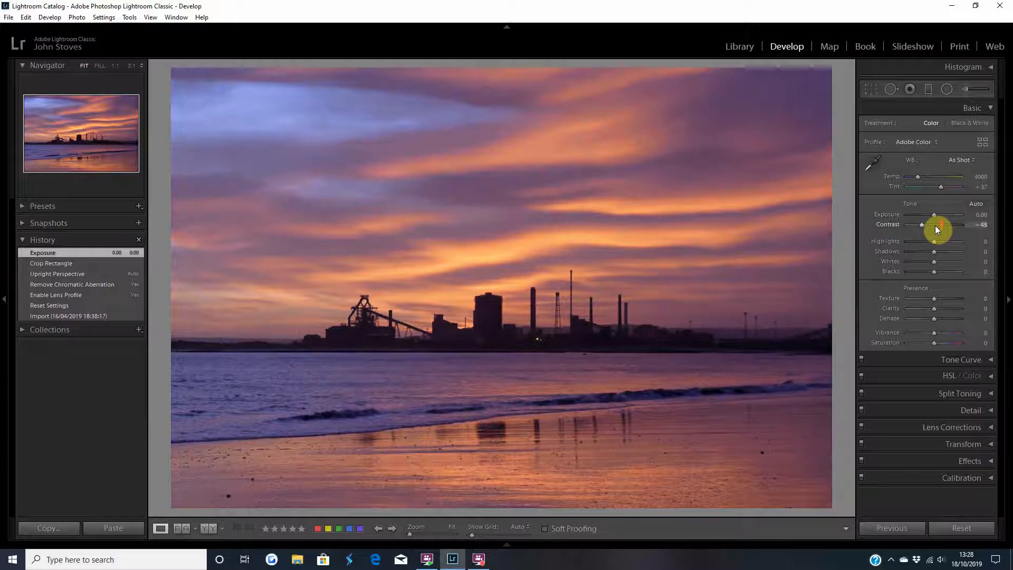
pyautogui.moveTo(921, 226); pyautogui.dragTo(935, 225)
pyautogui.doubleClick(891, 222)
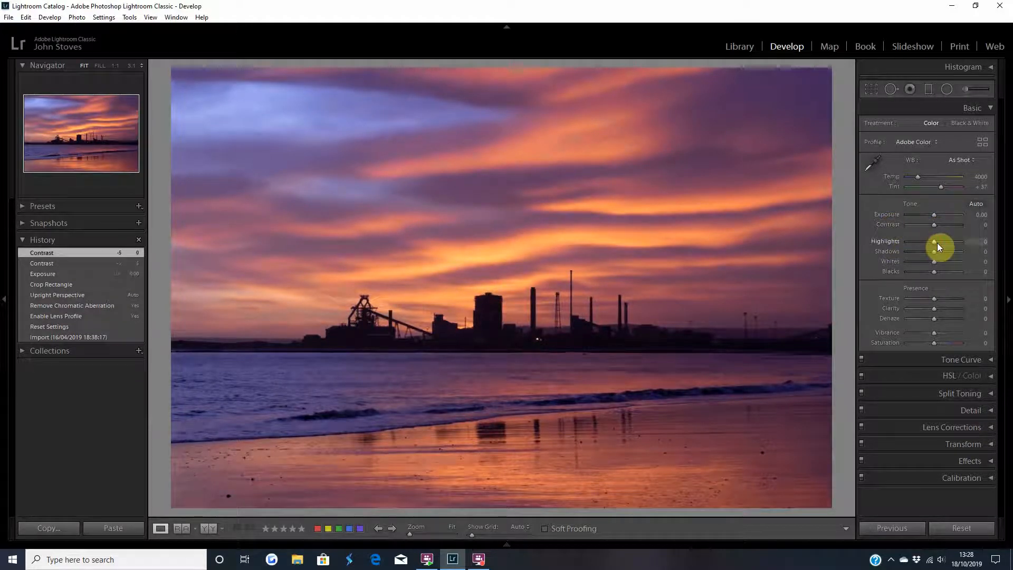
pyautogui.scroll(5, 937, 243)
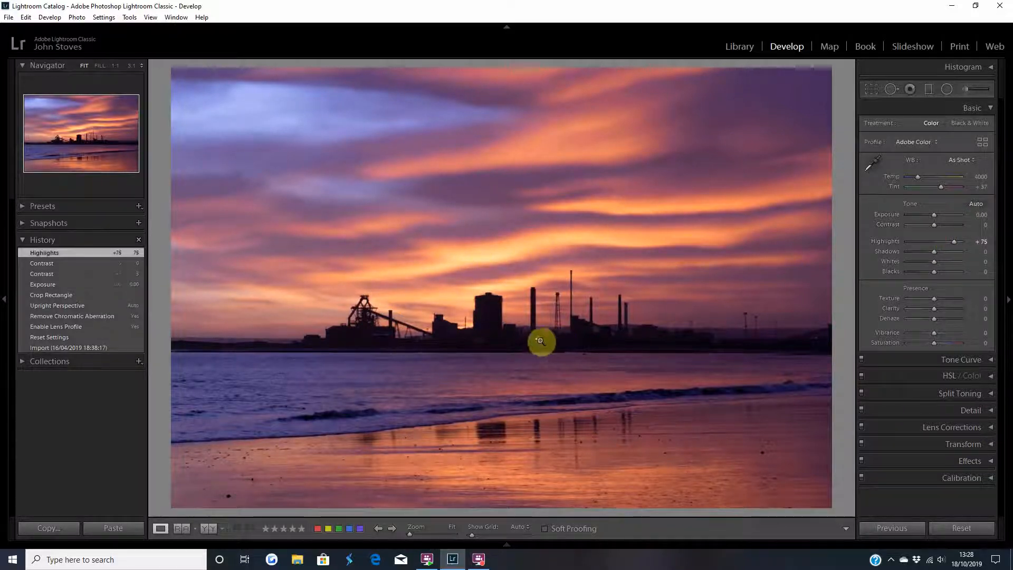
pyautogui.doubleClick(885, 243)
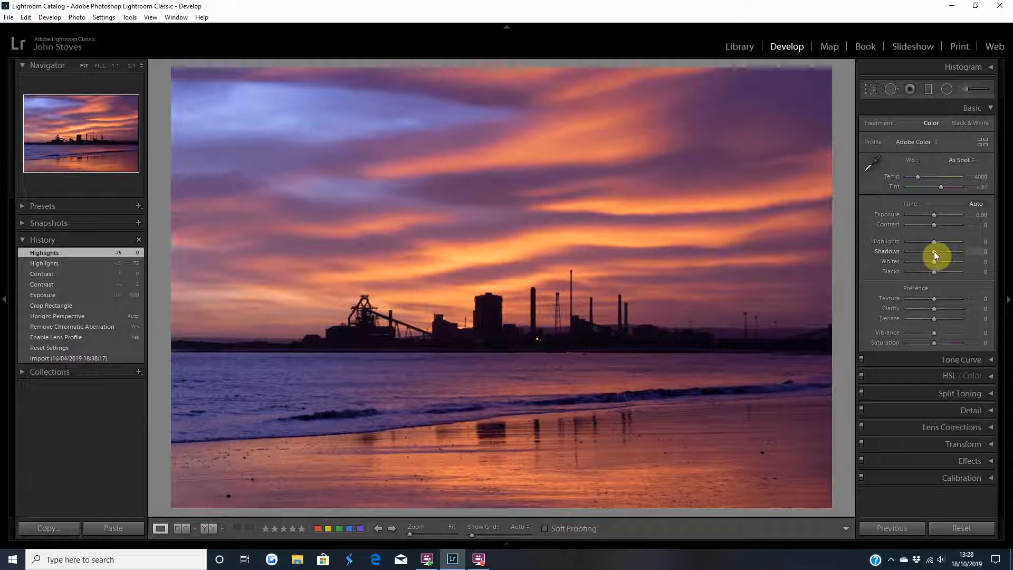
# - Try raising Shadows to +100 and Blacks to +45 to lift the dark skyline, resetting both to 0
pyautogui.moveTo(934, 253)
pyautogui.mouseDown()
pyautogui.moveTo(944, 252)
pyautogui.moveTo(934, 252)
pyautogui.mouseUp()
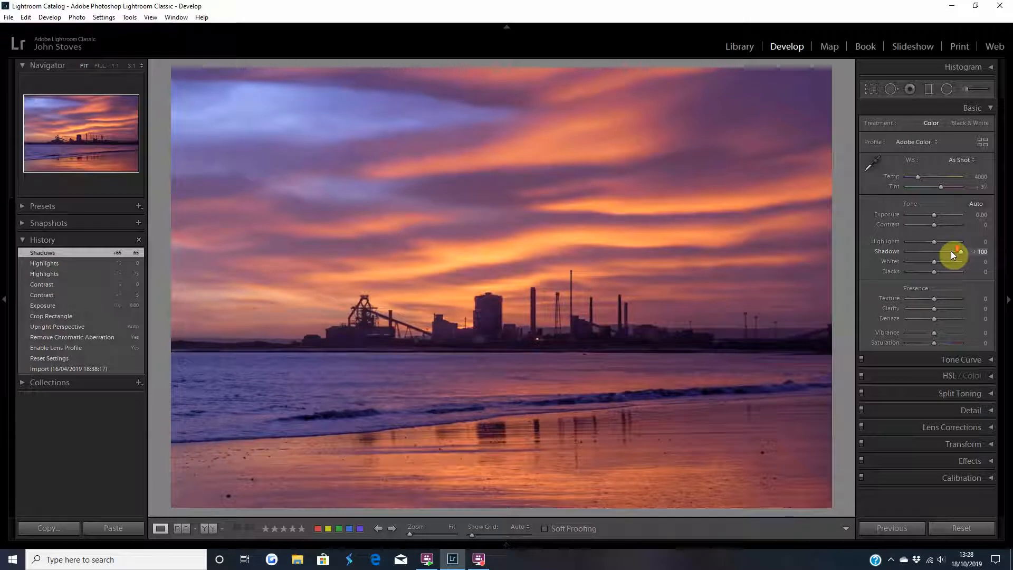
pyautogui.moveTo(951, 252); pyautogui.dragTo(936, 273)
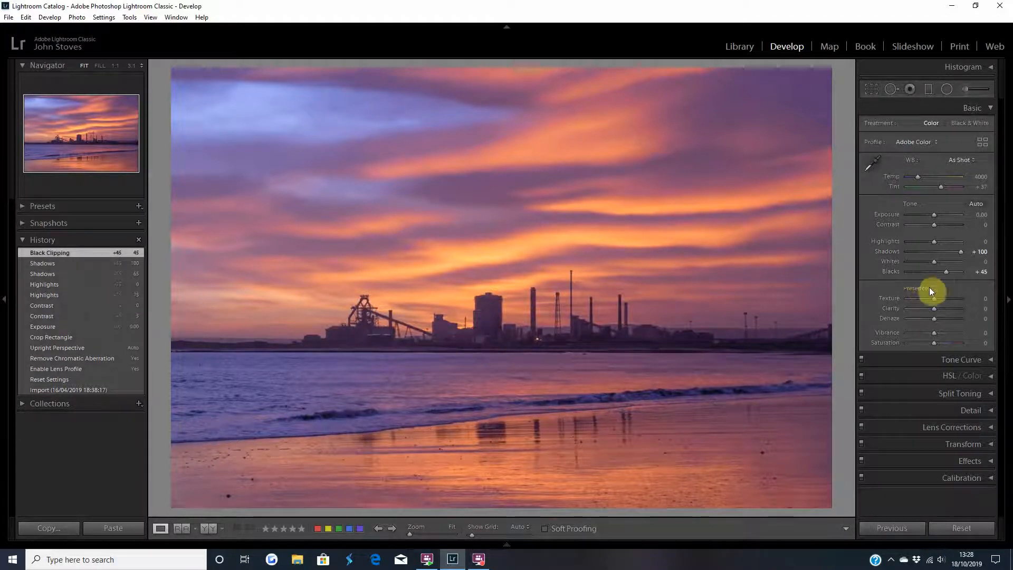
pyautogui.doubleClick(891, 271)
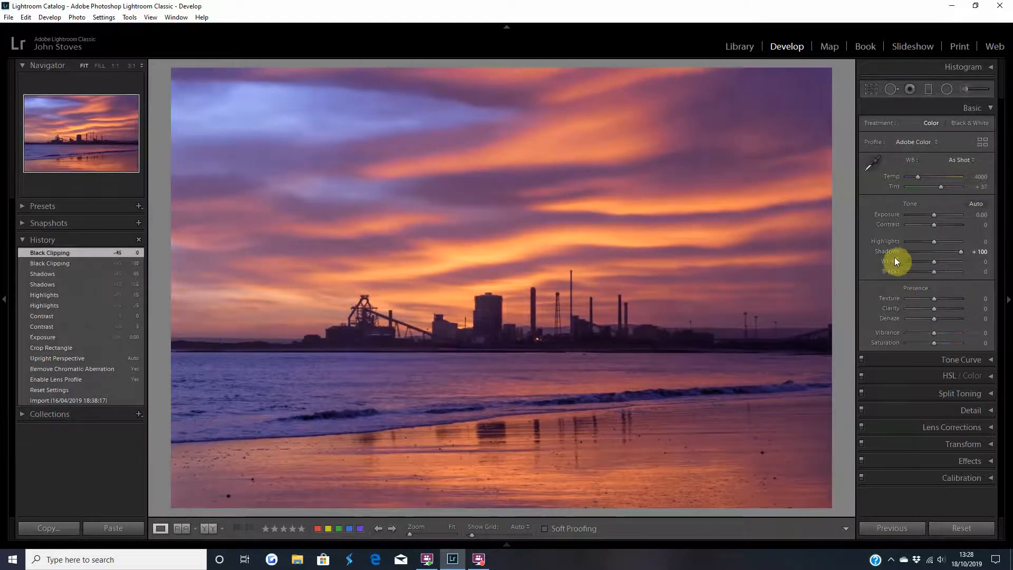
pyautogui.doubleClick(890, 252)
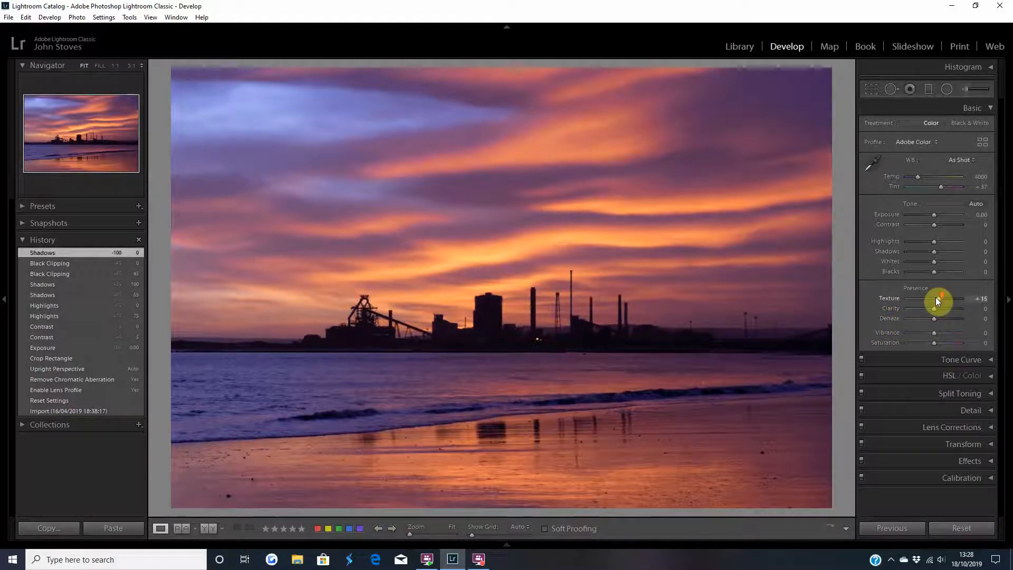
# - Try Texture at +35 and +30 on the photo, resetting it to 0
pyautogui.moveTo(936, 298); pyautogui.dragTo(936, 298)
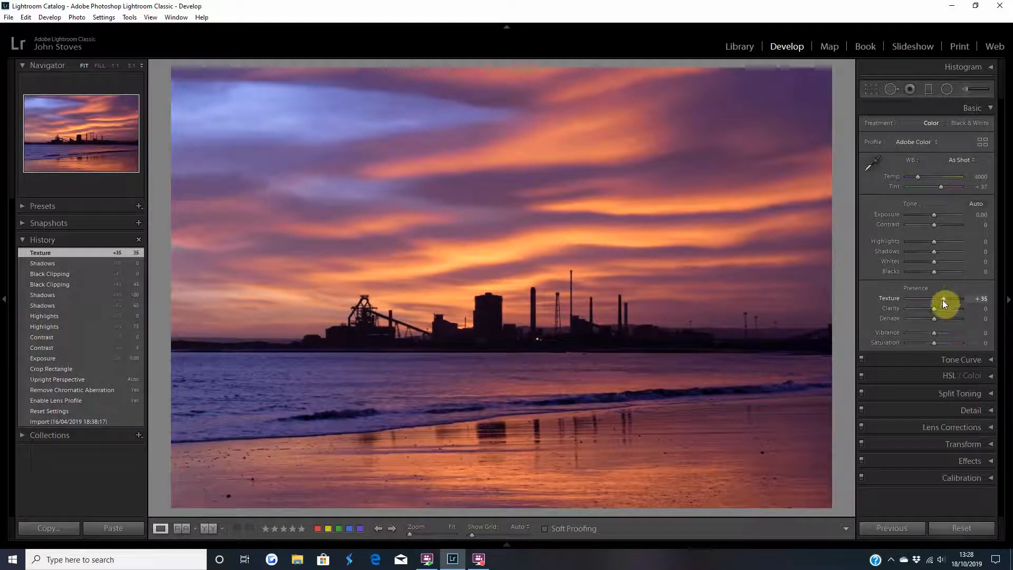
pyautogui.moveTo(942, 300); pyautogui.dragTo(941, 299)
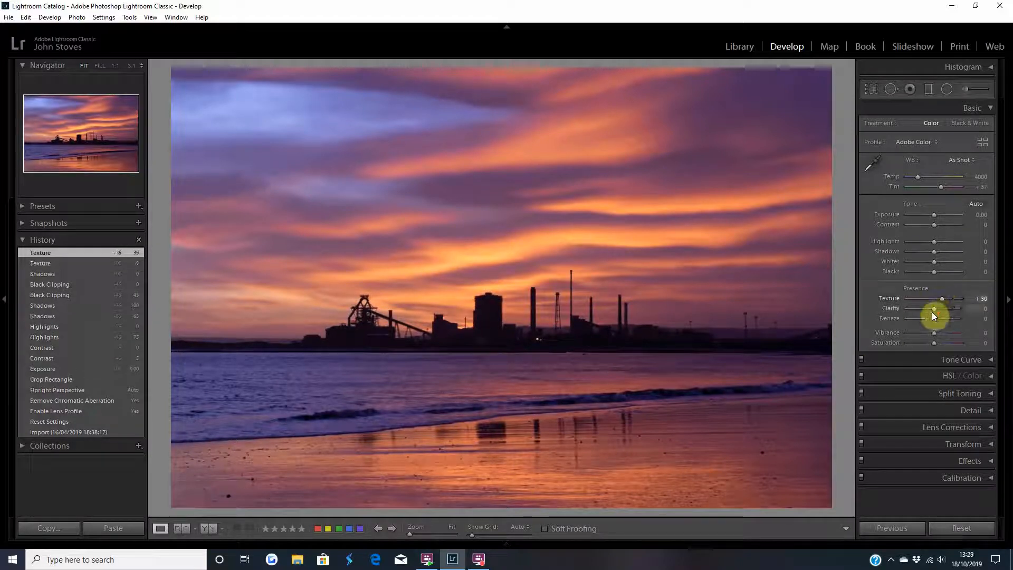
pyautogui.doubleClick(884, 299)
# - Try high and low Clarity values, including +55, -75 and +10, resetting Clarity to 0
pyautogui.press('Up')
pyautogui.press('Up')
pyautogui.press('Up')
pyautogui.press('Up')
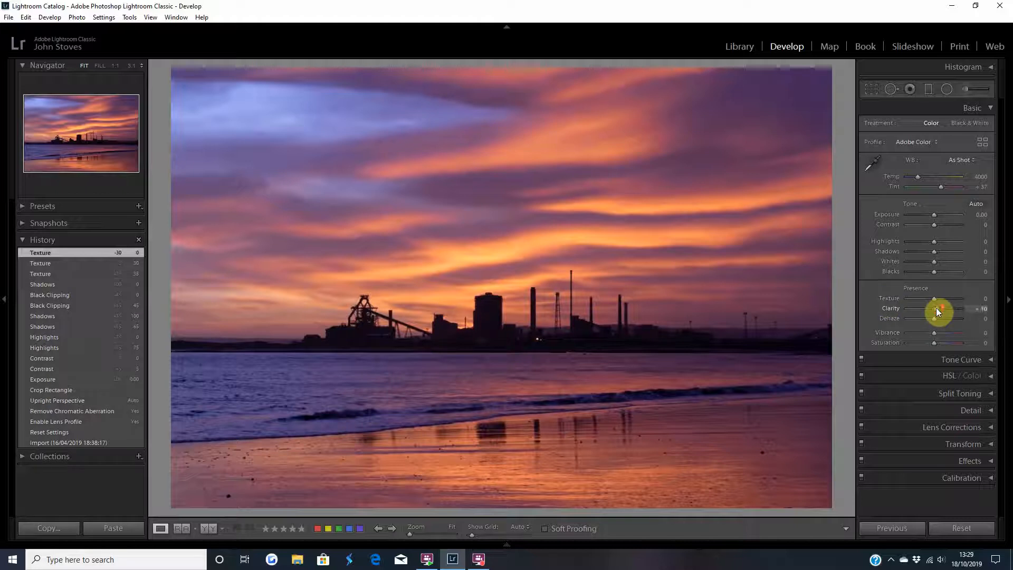
pyautogui.press('Up')
pyautogui.press('Up')
pyautogui.press('Up')
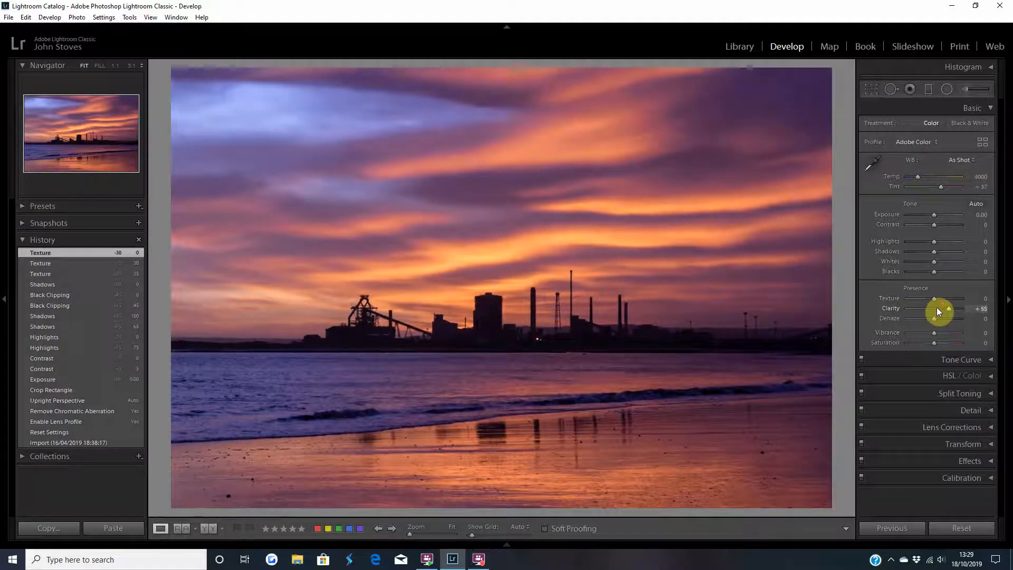
pyautogui.press('Up')
pyautogui.press('Up')
pyautogui.press('Up')
pyautogui.press('Up')
pyautogui.press('Up')
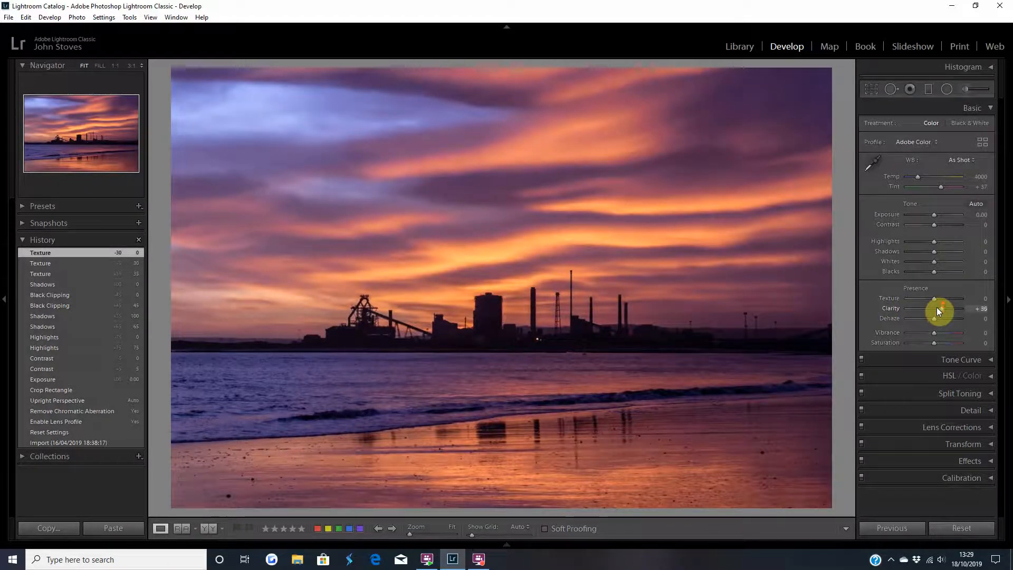
pyautogui.press('Down')
pyautogui.press('Down')
pyautogui.press('Down')
pyautogui.press('Down')
pyautogui.press('Down')
pyautogui.press('Down')
pyautogui.press('Down')
pyautogui.press('Down')
pyautogui.press('Down')
pyautogui.press('Down')
pyautogui.press('Down')
pyautogui.press('Down')
pyautogui.press('Down')
pyautogui.press('Down')
pyautogui.press('Down')
pyautogui.press('Down')
pyautogui.press('Down')
pyautogui.press('Down')
pyautogui.press('Down')
pyautogui.press('Down')
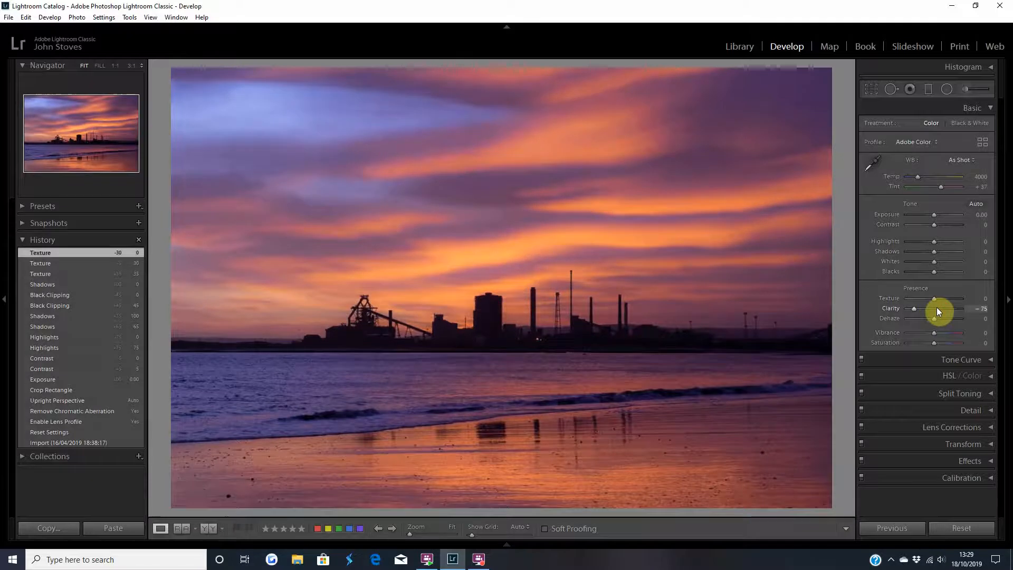
pyautogui.scroll(-1, 936, 307)
pyautogui.scroll(11, 936, 307)
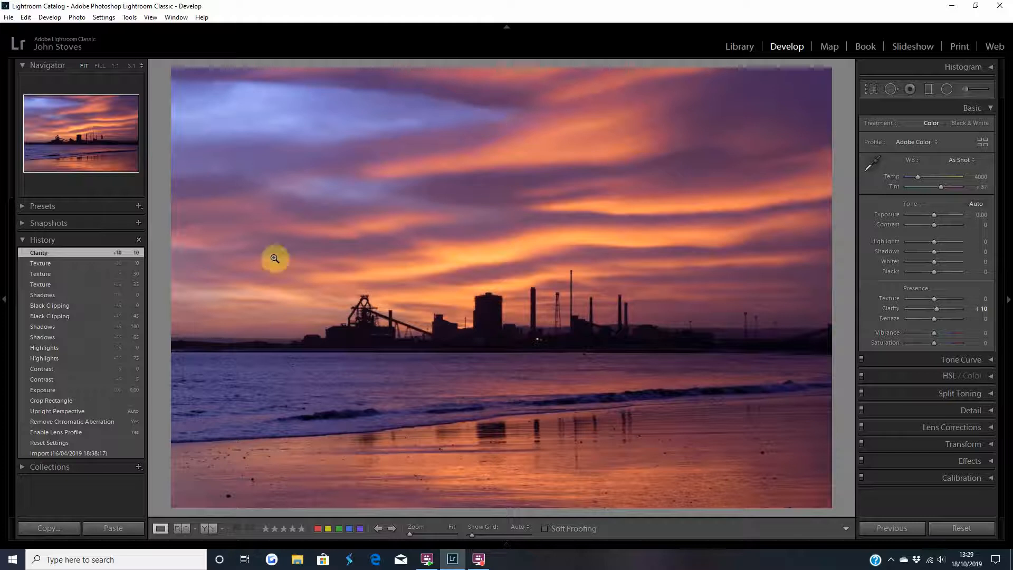
pyautogui.doubleClick(893, 308)
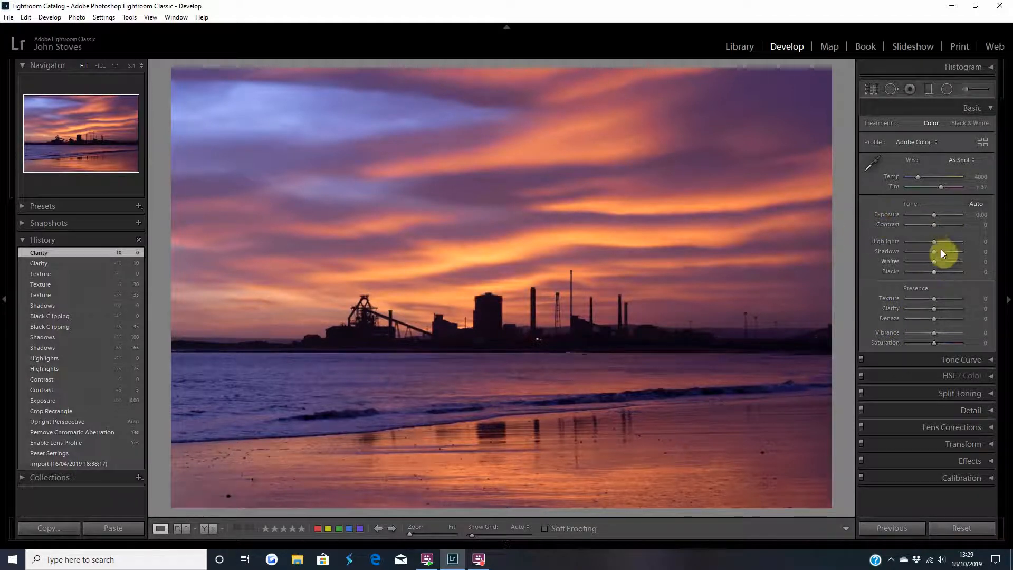
# - Set Highlights to +15 and Shadows to -15 on the sunset photo
pyautogui.press('Up')
pyautogui.press('Up')
pyautogui.press('Up')
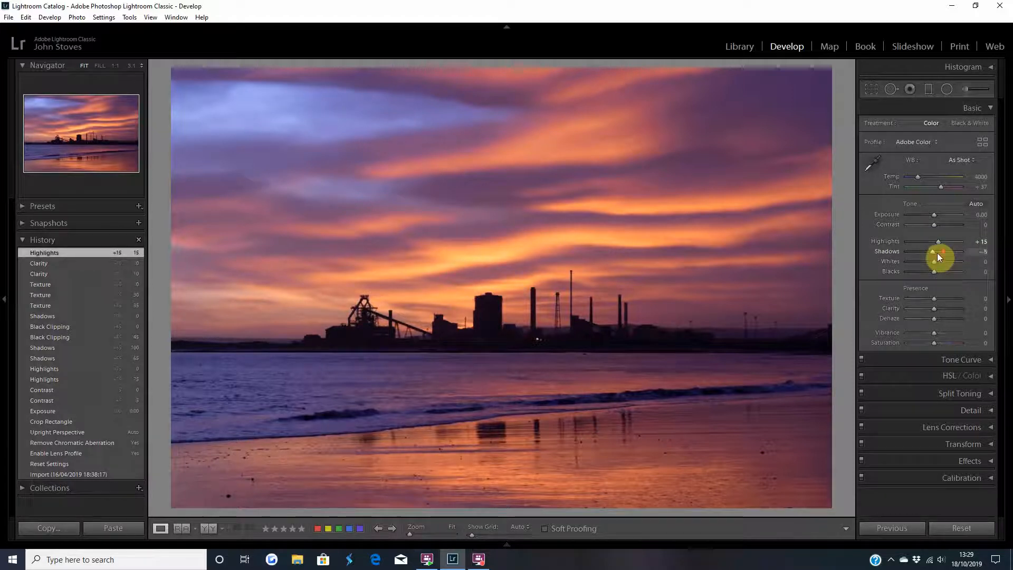
pyautogui.press('Down')
pyautogui.press('Down')
pyautogui.press('Down')
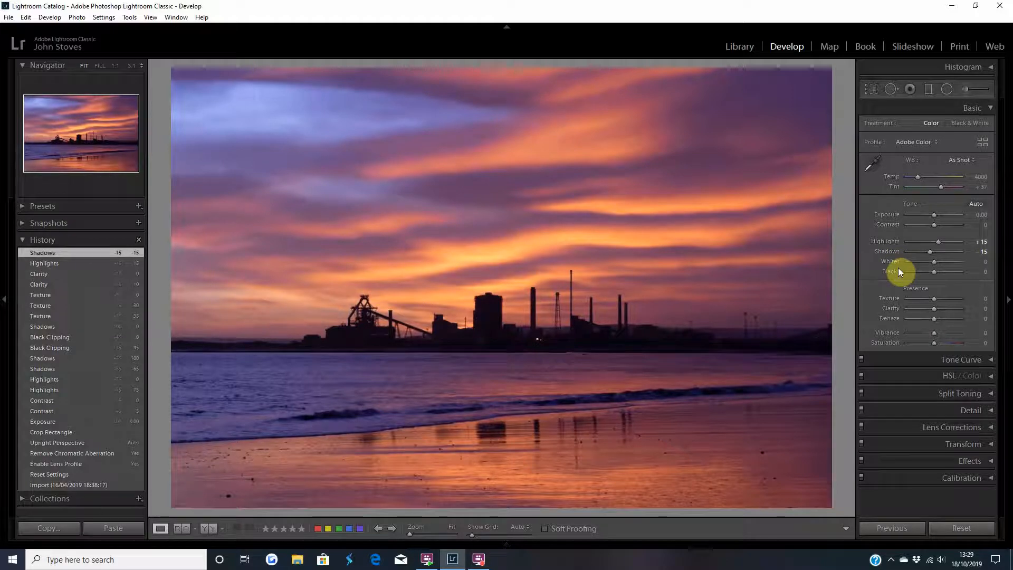
# - Try Whites at +69 and -10 and Blacks at -18 using the clipping preview, resetting both to 0
pyautogui.press('alt')
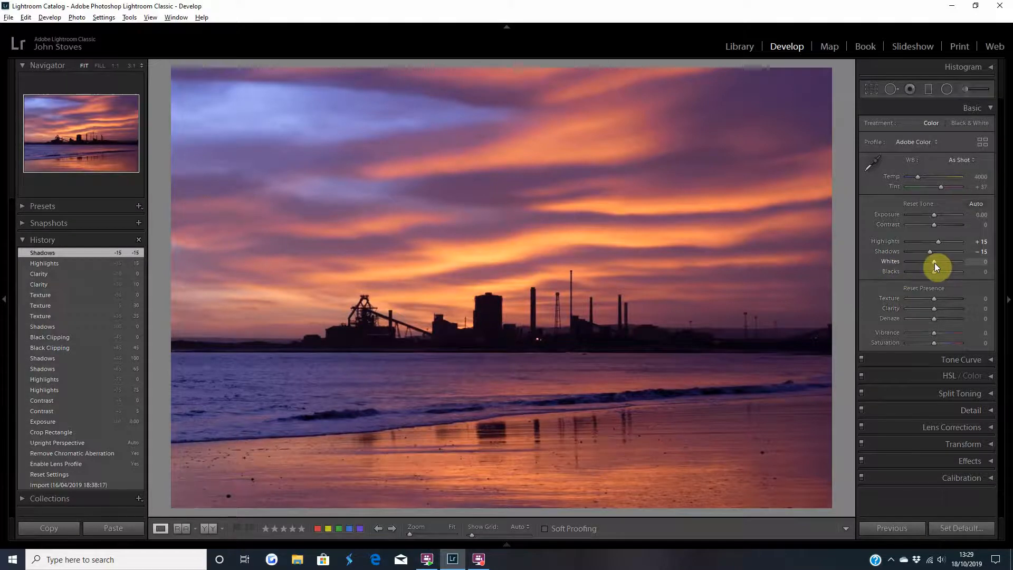
pyautogui.keyDown('alt'); pyautogui.click(934, 263); pyautogui.keyUp('alt')
pyautogui.keyDown('alt'); pyautogui.click(935, 263); pyautogui.keyUp('alt')
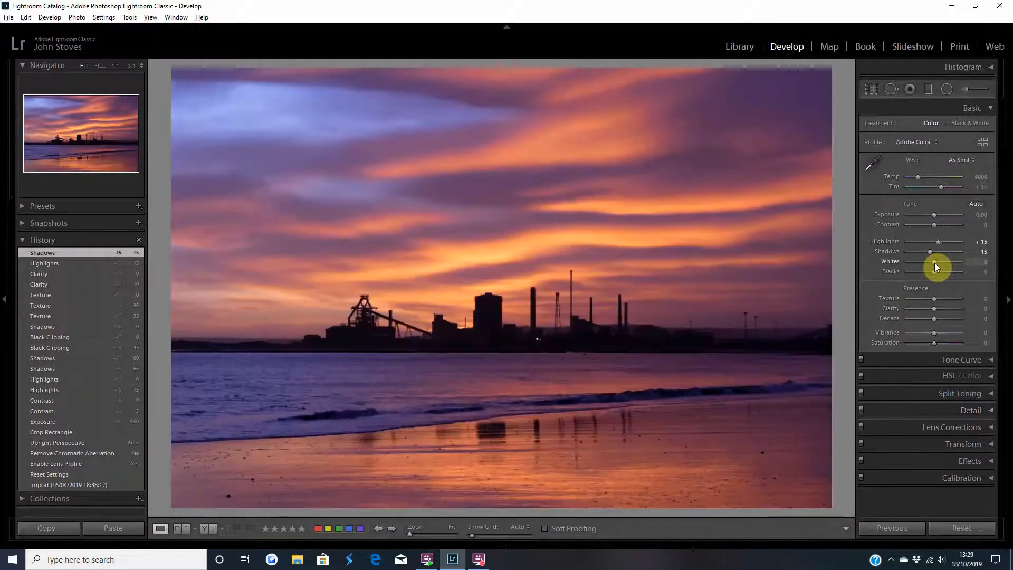
pyautogui.keyDown('alt'); pyautogui.click(934, 263); pyautogui.keyUp('alt')
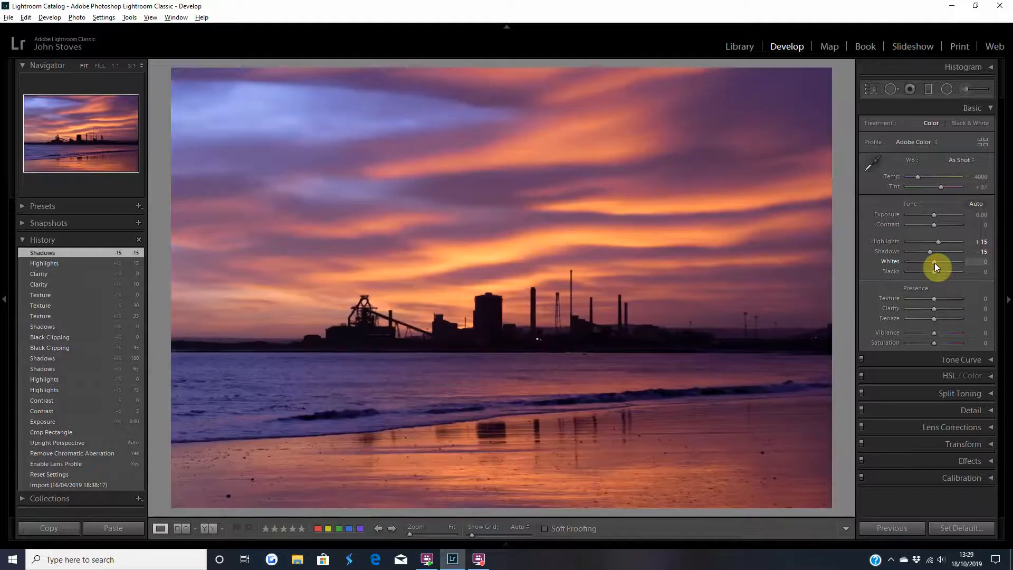
pyautogui.keyDown('alt'); pyautogui.click(934, 263); pyautogui.keyUp('alt')
pyautogui.moveTo(936, 263); pyautogui.dragTo(952, 263)
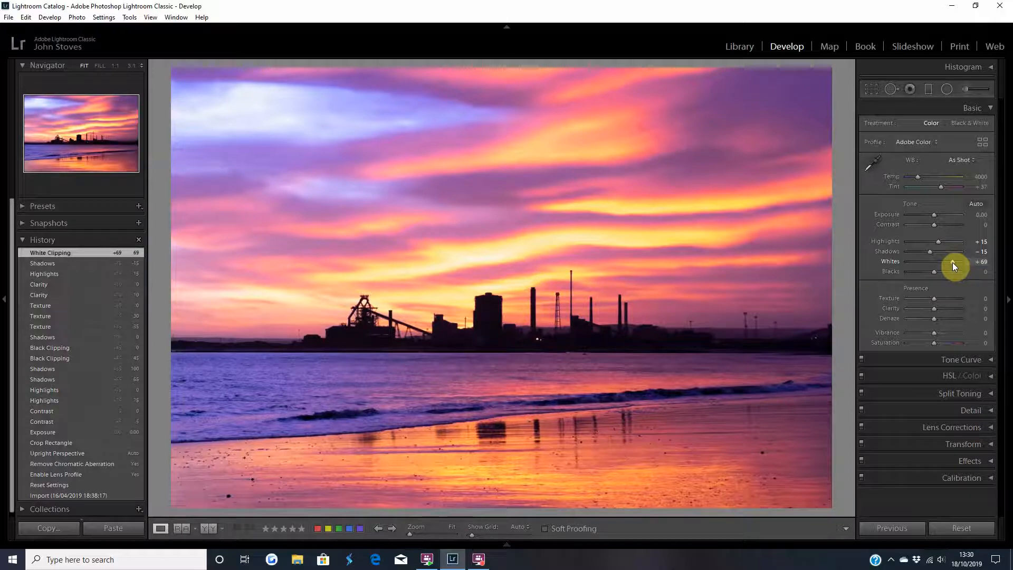
pyautogui.moveTo(951, 262); pyautogui.dragTo(930, 273)
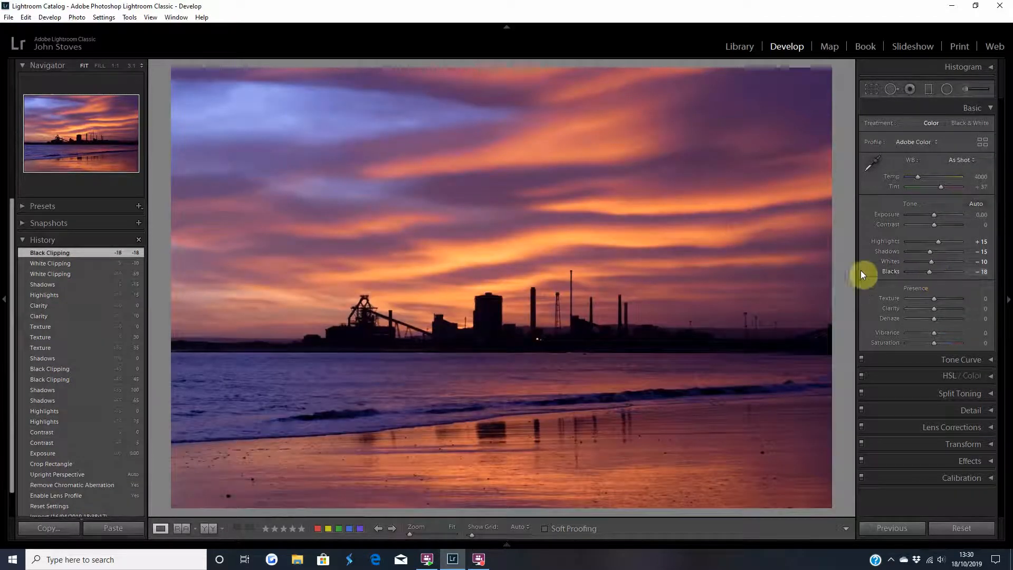
pyautogui.doubleClick(892, 270)
pyautogui.doubleClick(890, 262)
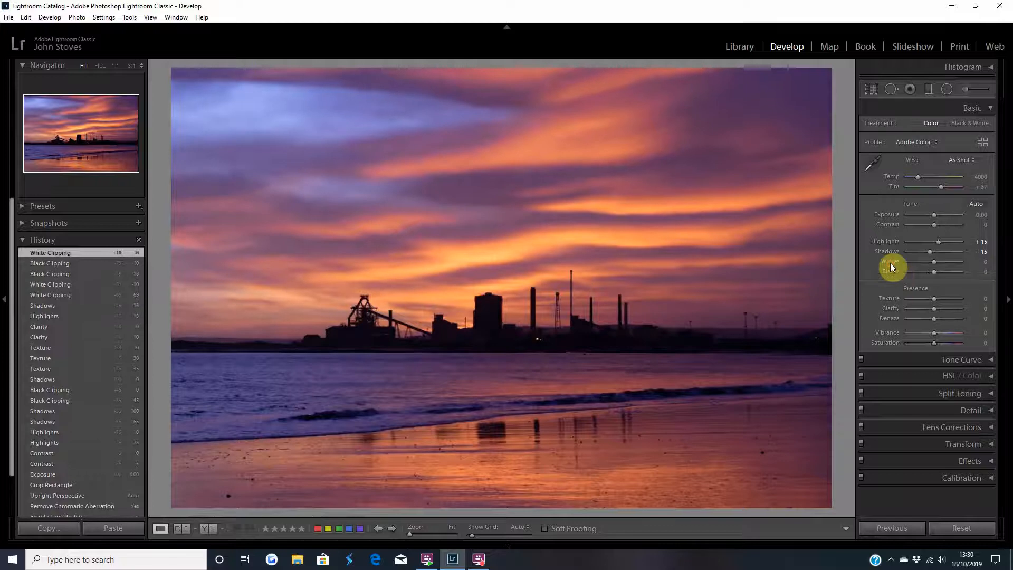
# - Set Whites to +25 and Blacks to -25
pyautogui.moveTo(928, 267); pyautogui.dragTo(935, 263)
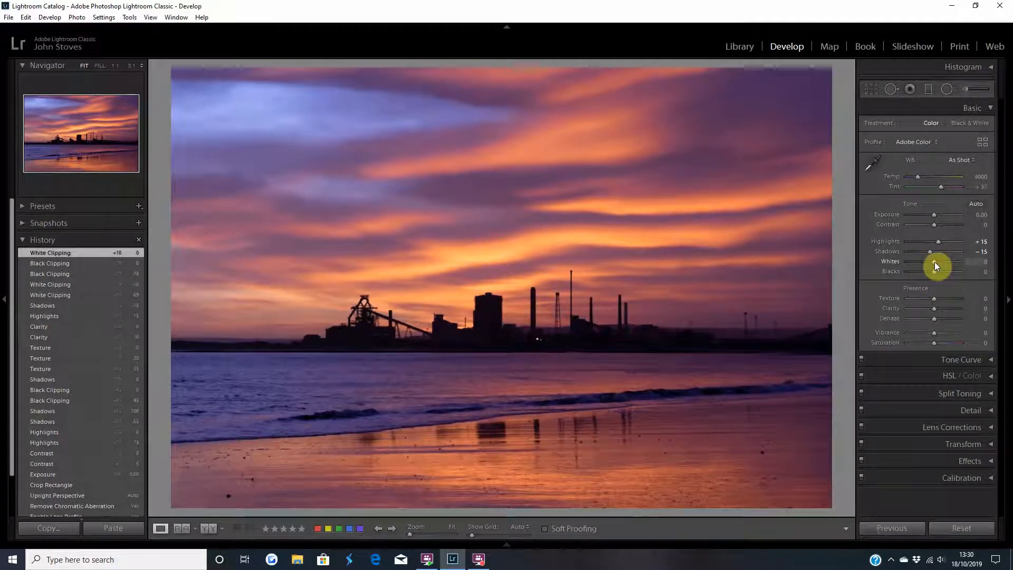
pyautogui.press('Up')
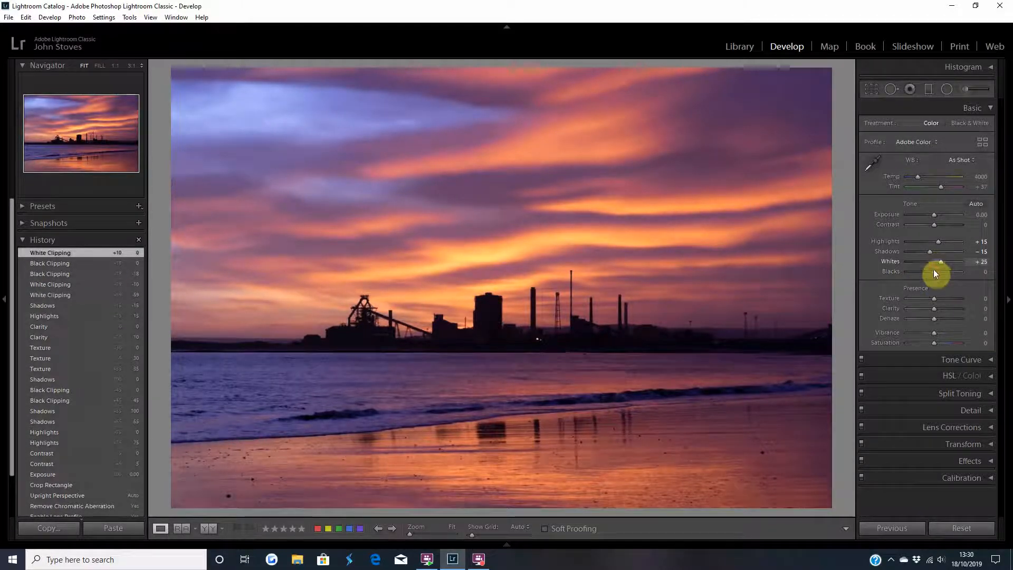
pyautogui.press('Down')
pyautogui.press('Down')
pyautogui.press('Down')
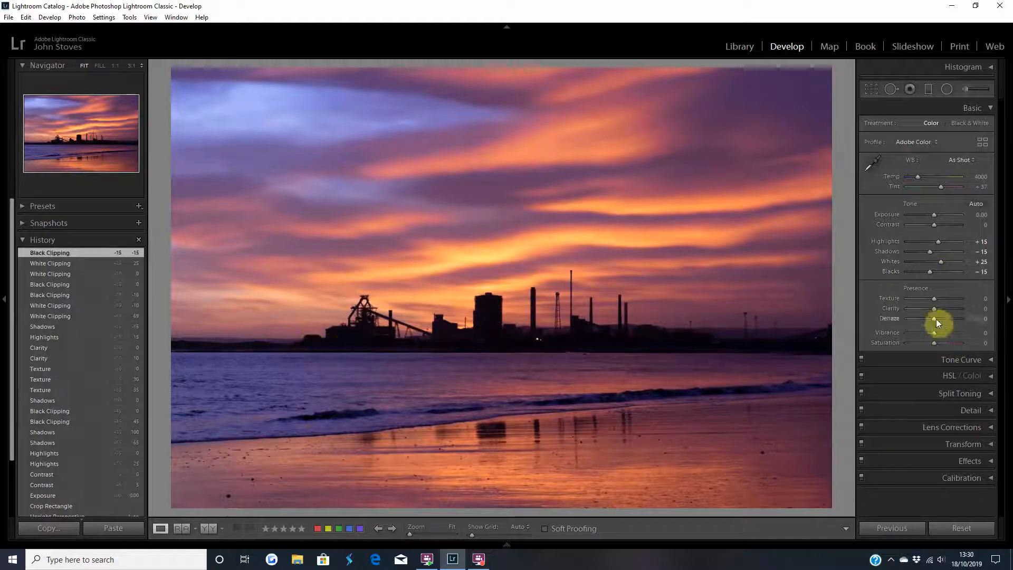
pyautogui.press('Down')
pyautogui.press('Down')
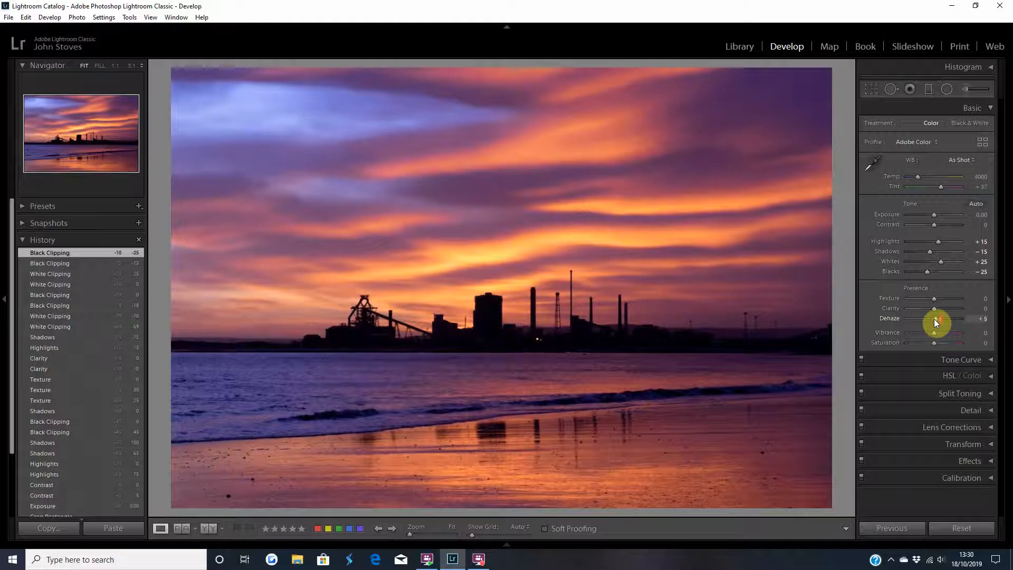
# - Set Dehaze to +15 and Clarity to +10
pyautogui.press('Up')
pyautogui.press('Up')
pyautogui.press('Up')
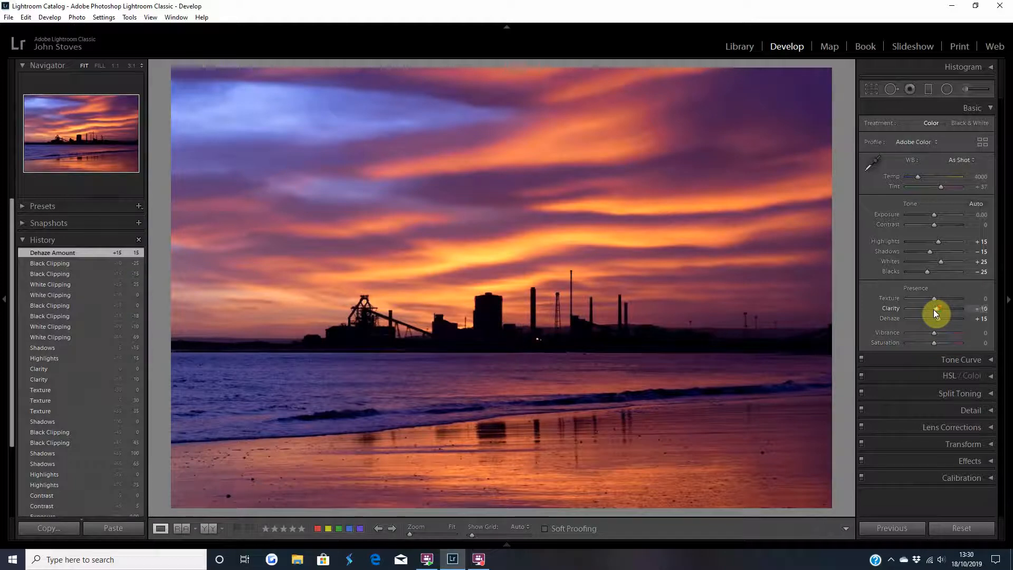
pyautogui.press('Up')
pyautogui.press('Up')
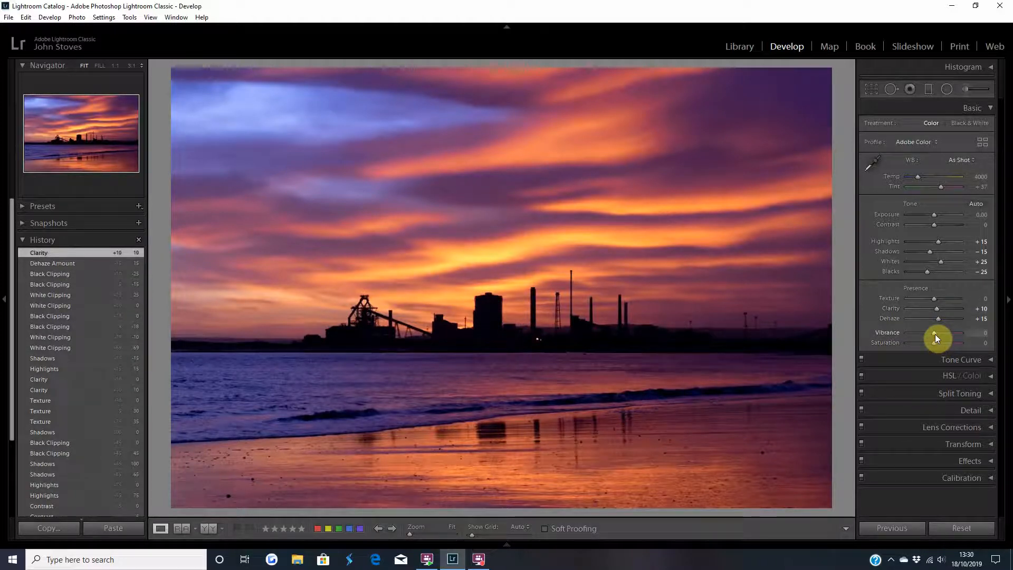
# - Boost the colours slightly by setting Vibrance to +5 and Saturation to +5
pyautogui.press('Down')
pyautogui.press('Up')
pyautogui.press('Up')
pyautogui.press('Up')
pyautogui.press('Up')
pyautogui.press('Up')
pyautogui.press('Up')
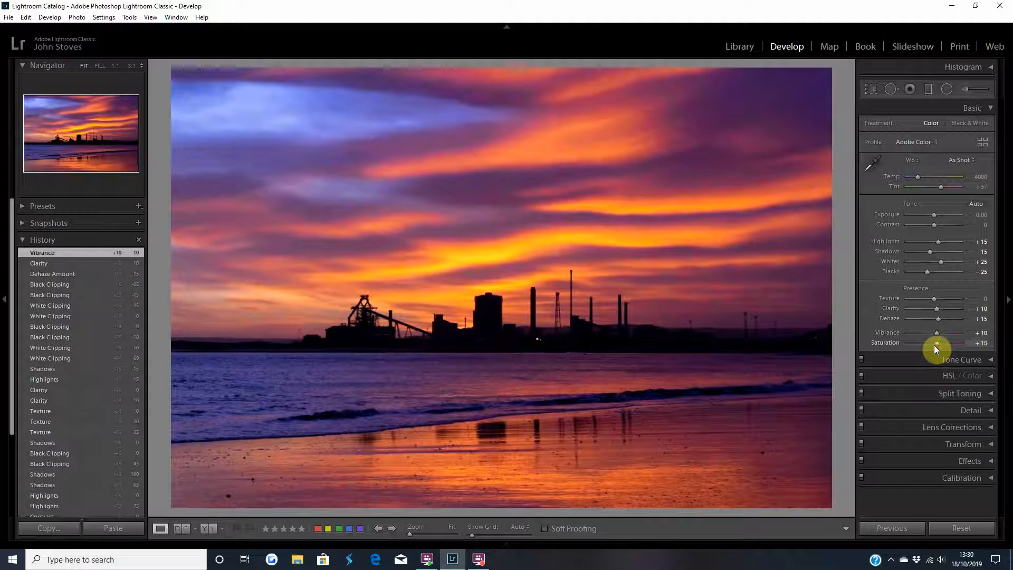
pyautogui.press('Down')
pyautogui.press('Down')
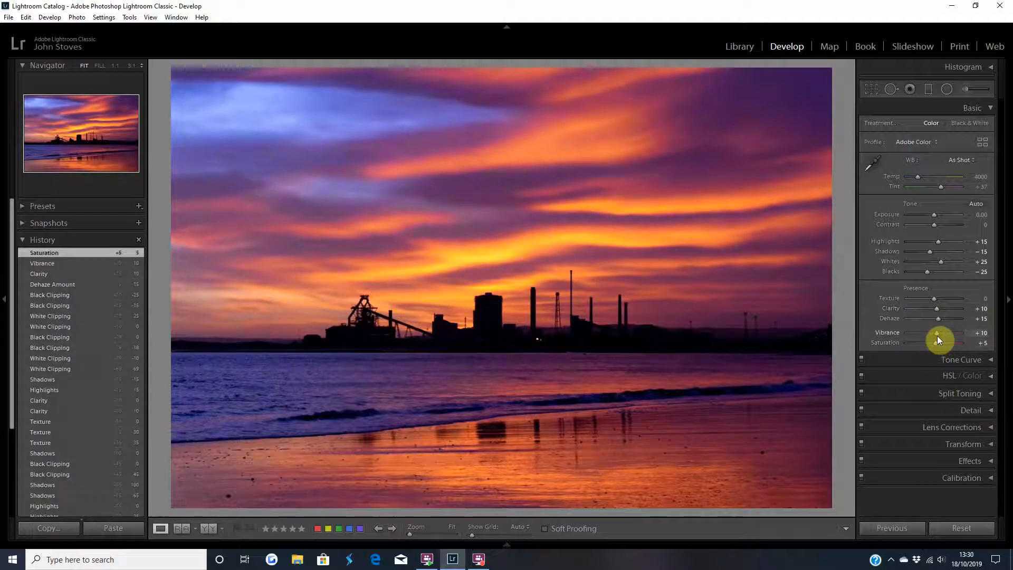
pyautogui.press('Down')
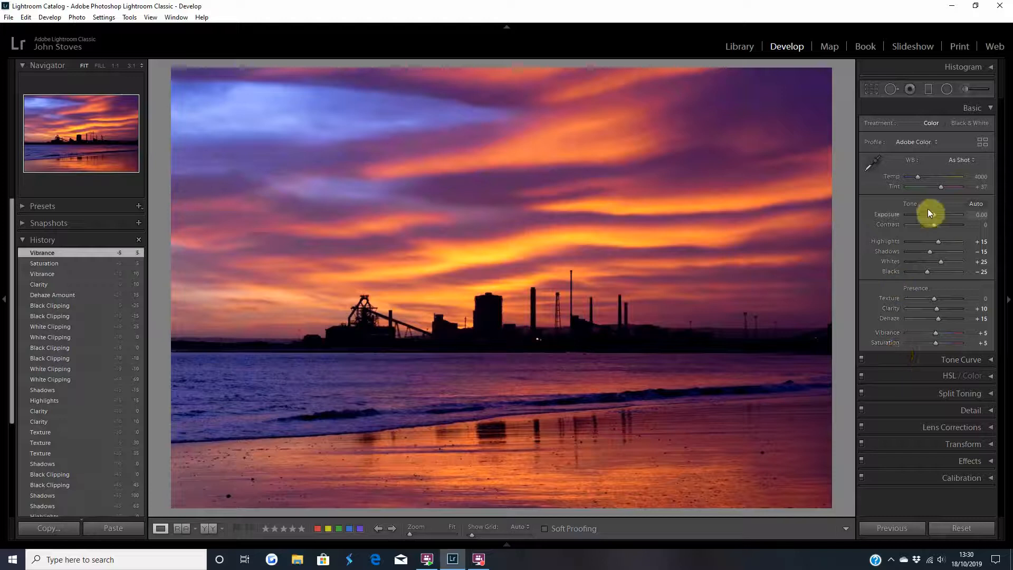
# - Try cooler and warmer white balance, from a Temp of 3250 up to about 5800, resetting Temp to 4000
pyautogui.moveTo(916, 176)
pyautogui.mouseDown()
pyautogui.moveTo(898, 179)
pyautogui.moveTo(919, 177)
pyautogui.mouseUp()
pyautogui.press('Down')
pyautogui.press('Down')
pyautogui.press('Down')
pyautogui.press('Down')
pyautogui.press('Down')
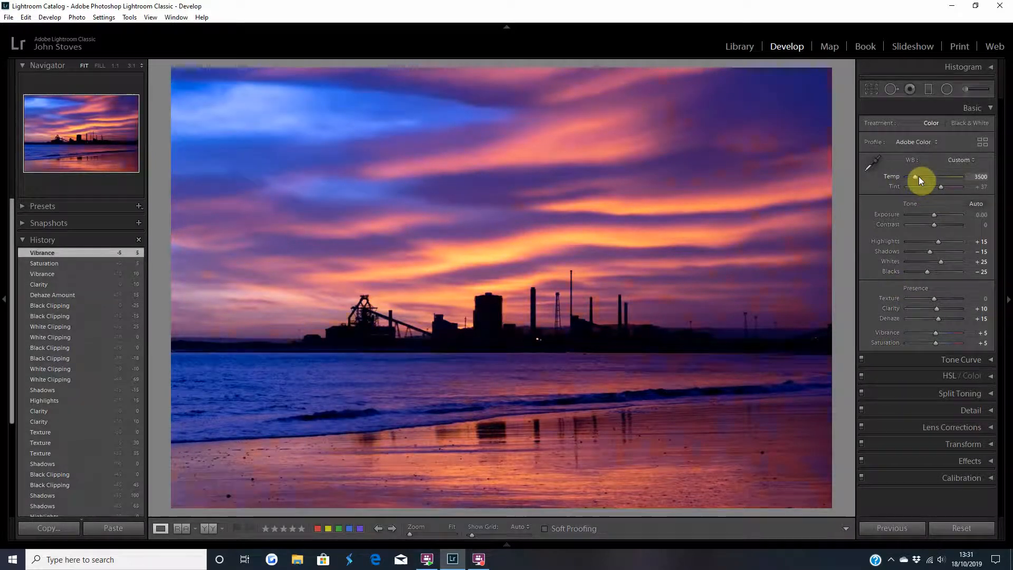
pyautogui.press('Down')
pyautogui.press('Down')
pyautogui.press('Down')
pyautogui.press('Down')
pyautogui.press('Down')
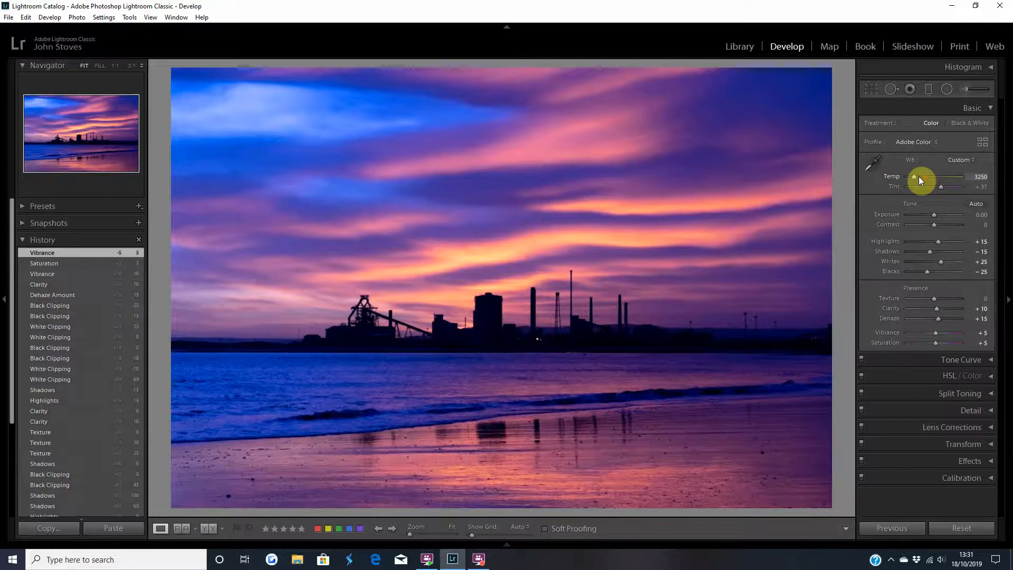
pyautogui.press('Up')
pyautogui.press('Up')
pyautogui.press('Up')
pyautogui.press('Up')
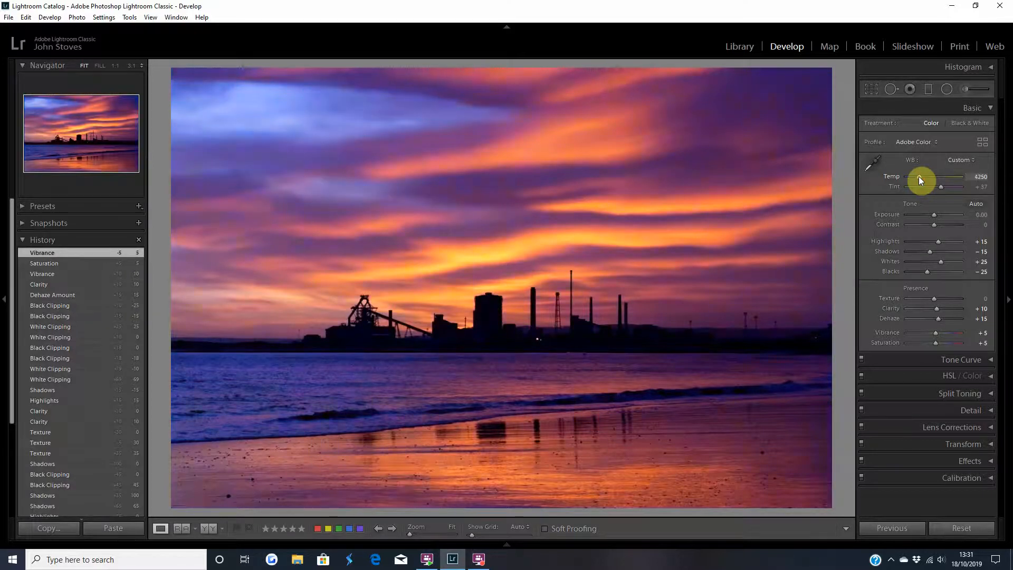
pyautogui.press('Down')
pyautogui.press('Up')
pyautogui.press('Up')
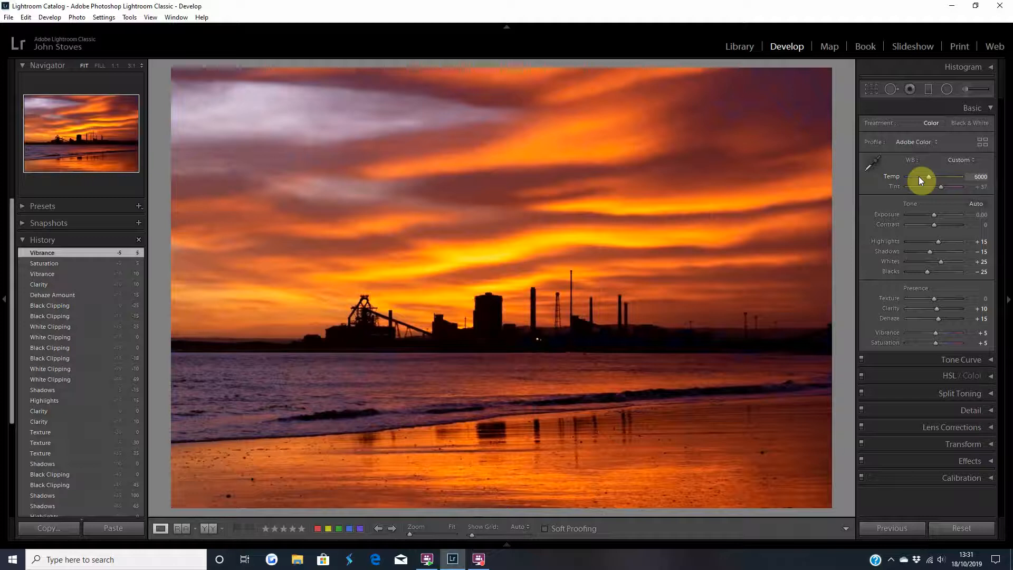
pyautogui.press('Up')
pyautogui.moveTo(919, 177); pyautogui.dragTo(889, 177)
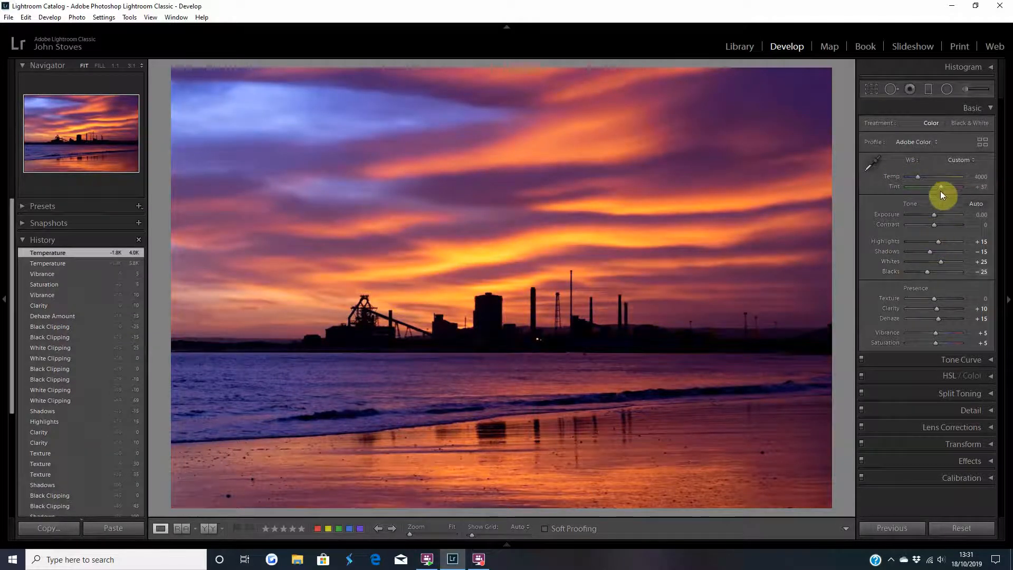
# - Try Tint at +62 and -108, resetting it to +37
pyautogui.moveTo(941, 188); pyautogui.dragTo(942, 188)
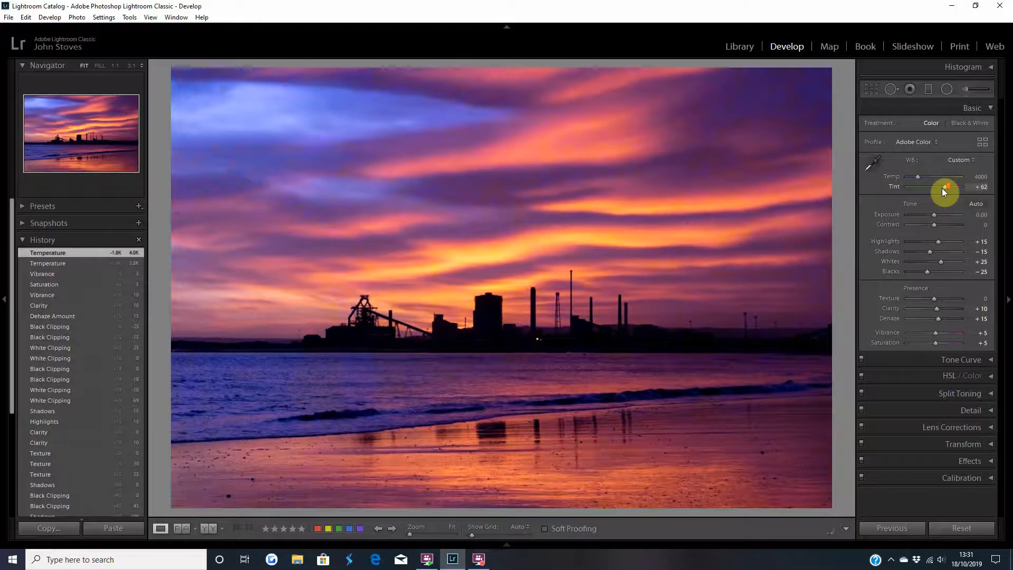
pyautogui.moveTo(946, 187); pyautogui.dragTo(932, 188)
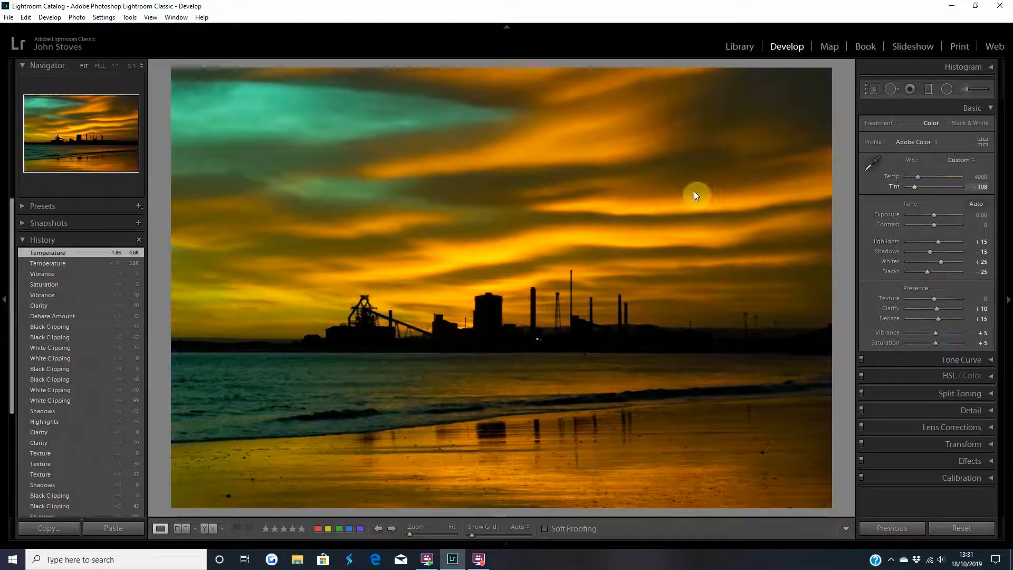
pyautogui.doubleClick(895, 185)
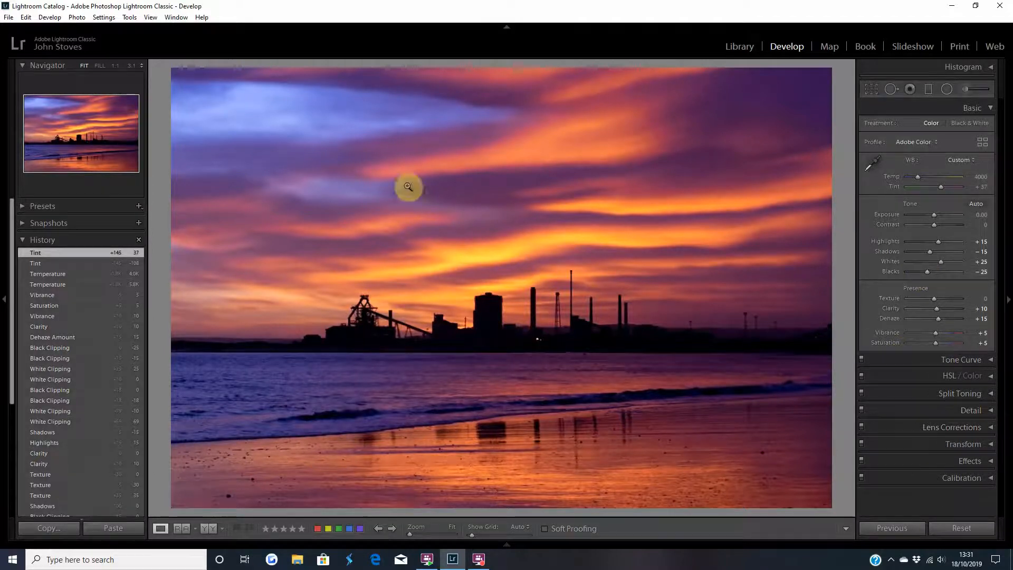
# - Set Luminance noise reduction to 50 and the Sharpening Amount to 55, judging the effect on the sky
pyautogui.click(446, 155)
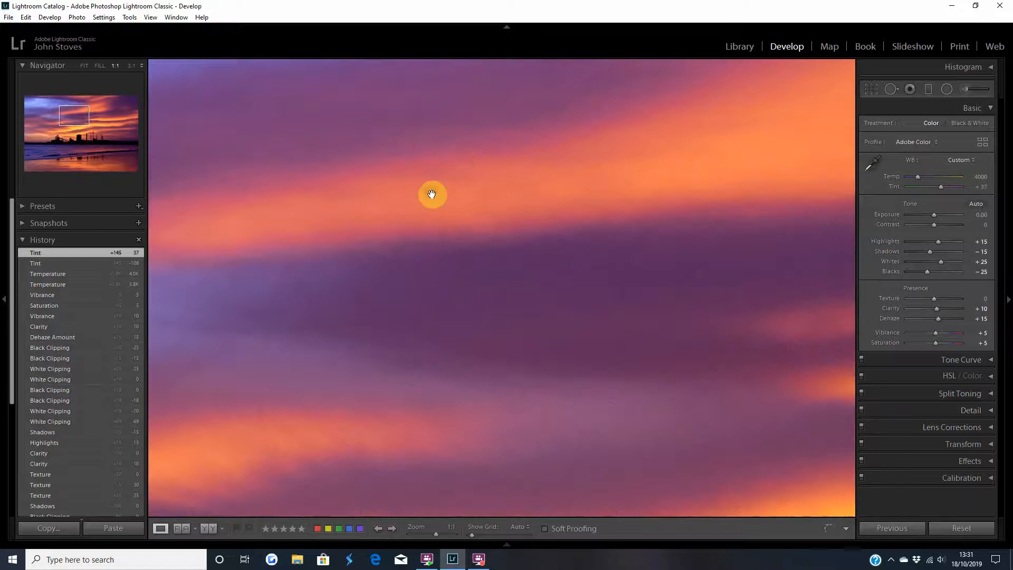
pyautogui.moveTo(431, 195); pyautogui.dragTo(522, 305)
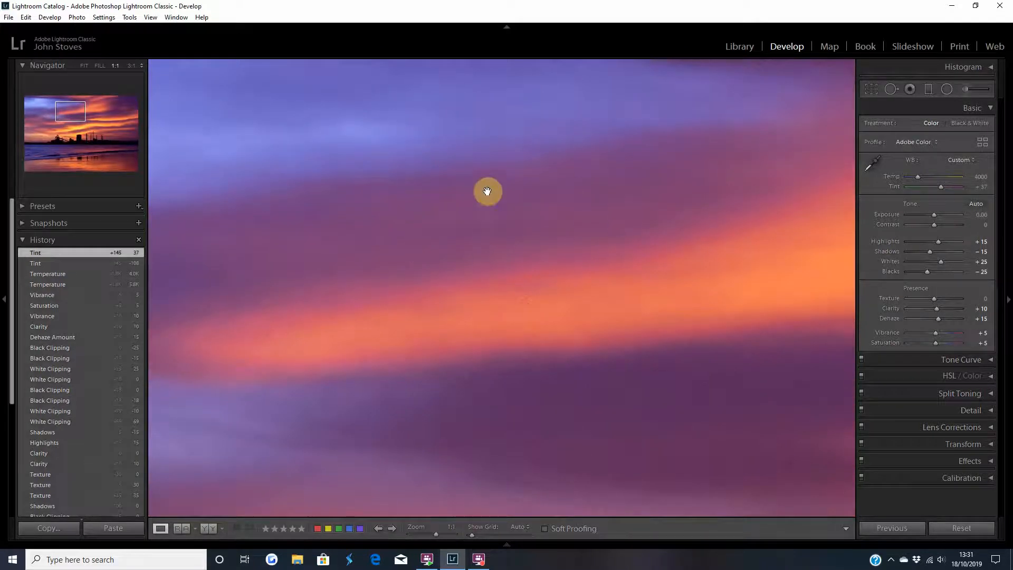
pyautogui.click(905, 409)
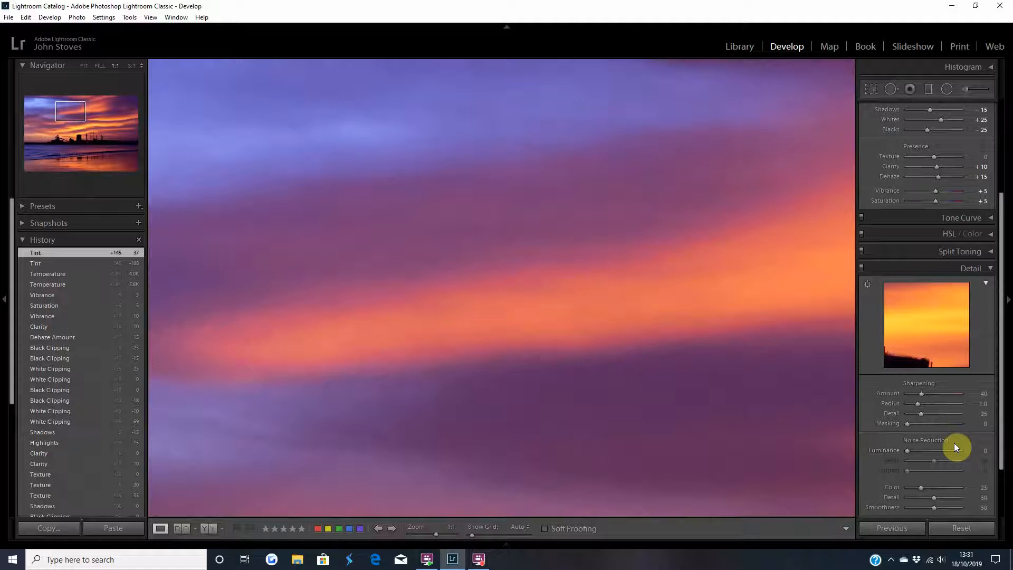
pyautogui.click(908, 451)
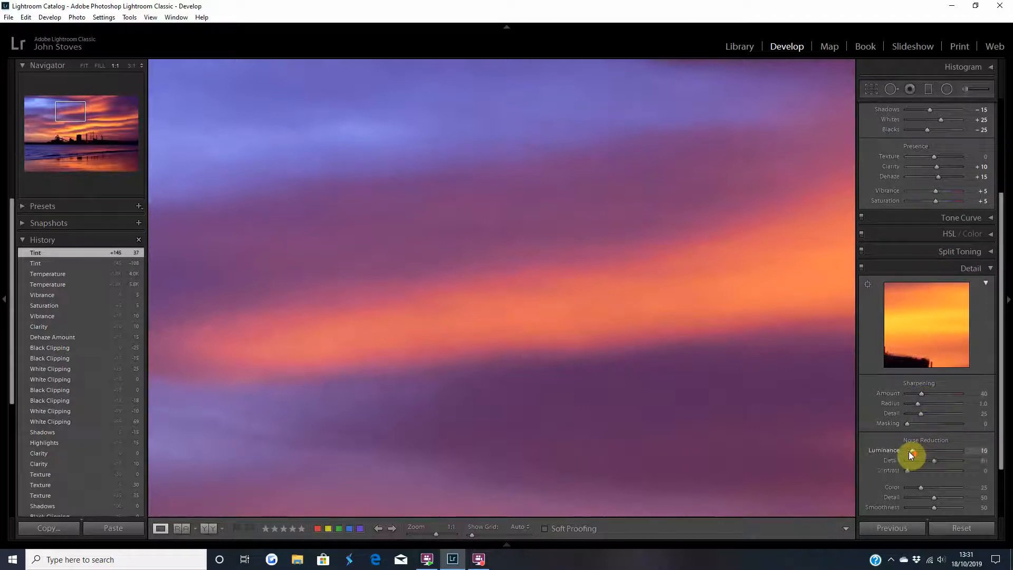
pyautogui.press('Up')
pyautogui.press('Up')
pyautogui.press('Up')
pyautogui.press('Up')
pyautogui.press('Up')
pyautogui.press('Up')
pyautogui.press('Down')
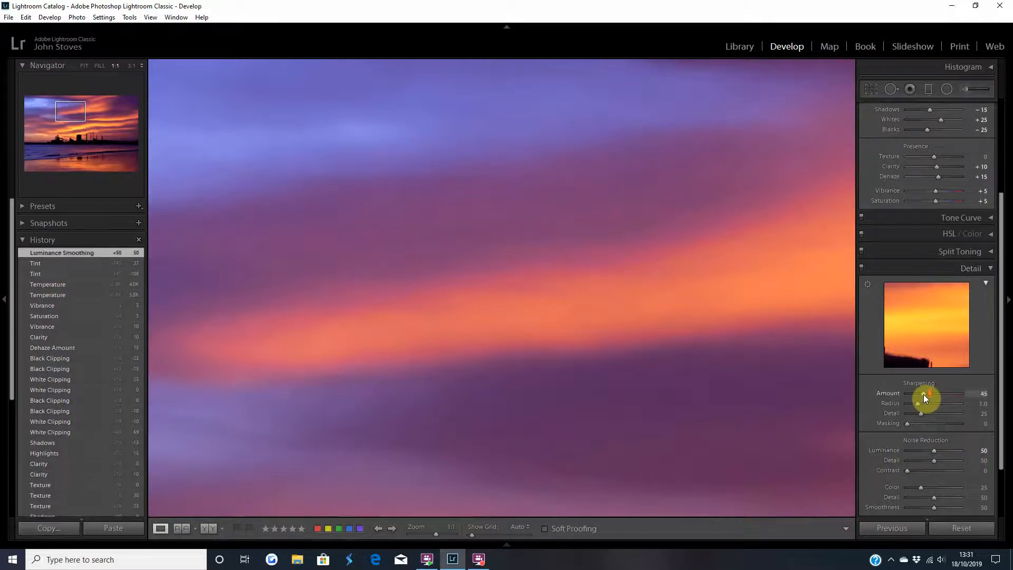
pyautogui.click(903, 267)
pyautogui.click(622, 275)
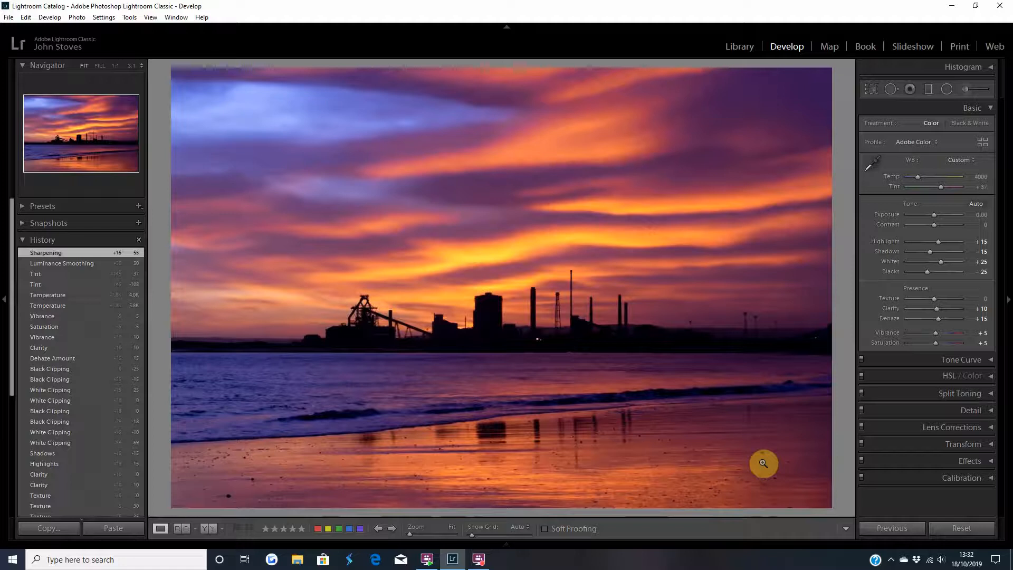
# - Clone out the large dark stone nearest the lower edge of the beach with a size 43 spot removal
pyautogui.click(231, 498)
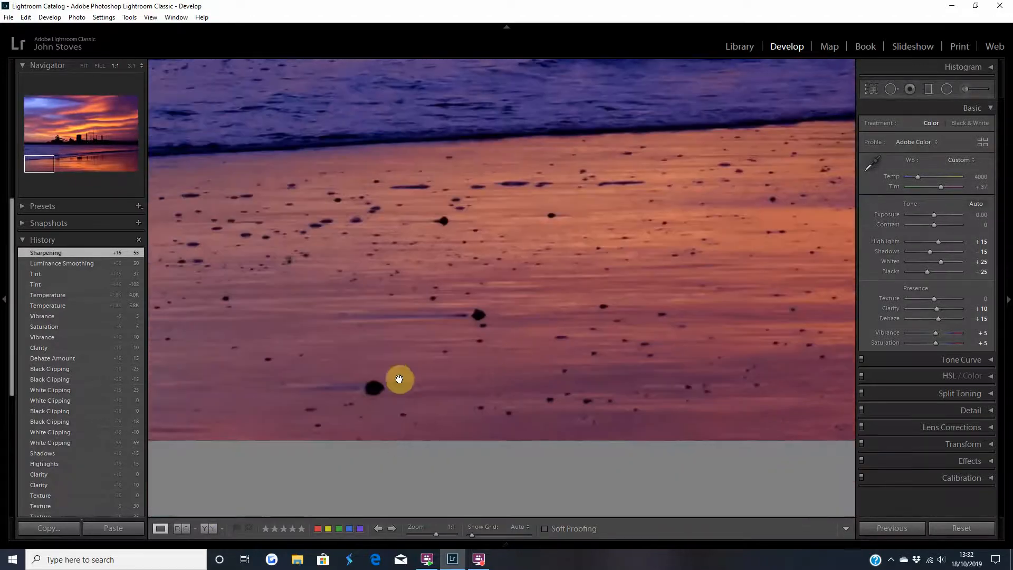
pyautogui.click(893, 90)
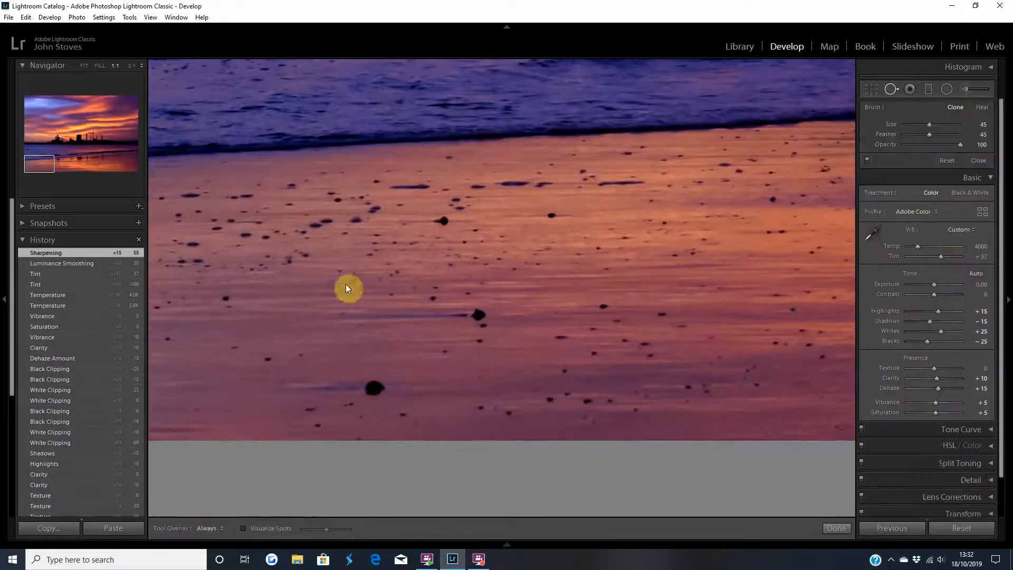
pyautogui.click(376, 388)
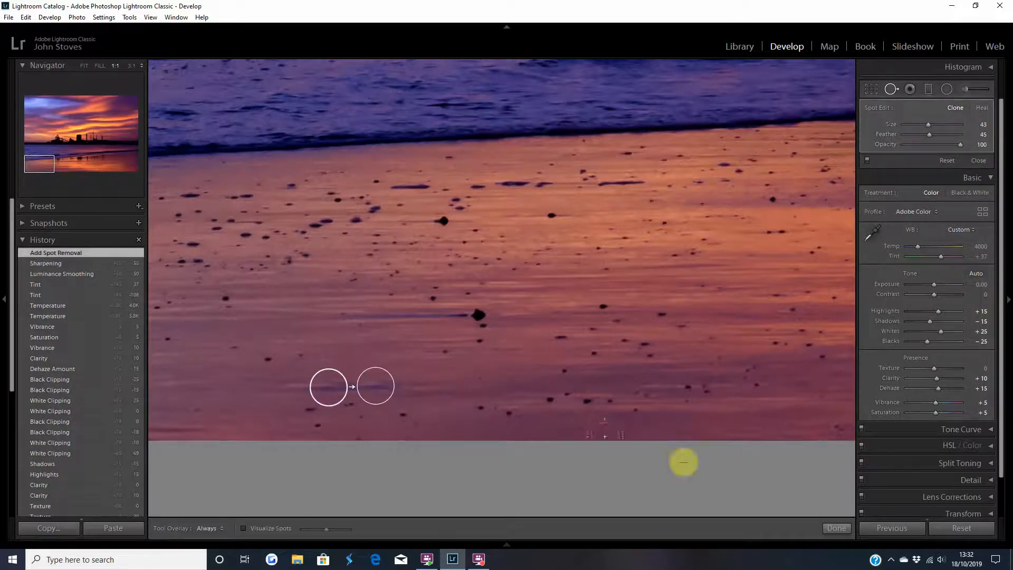
pyautogui.click(836, 528)
pyautogui.click(684, 316)
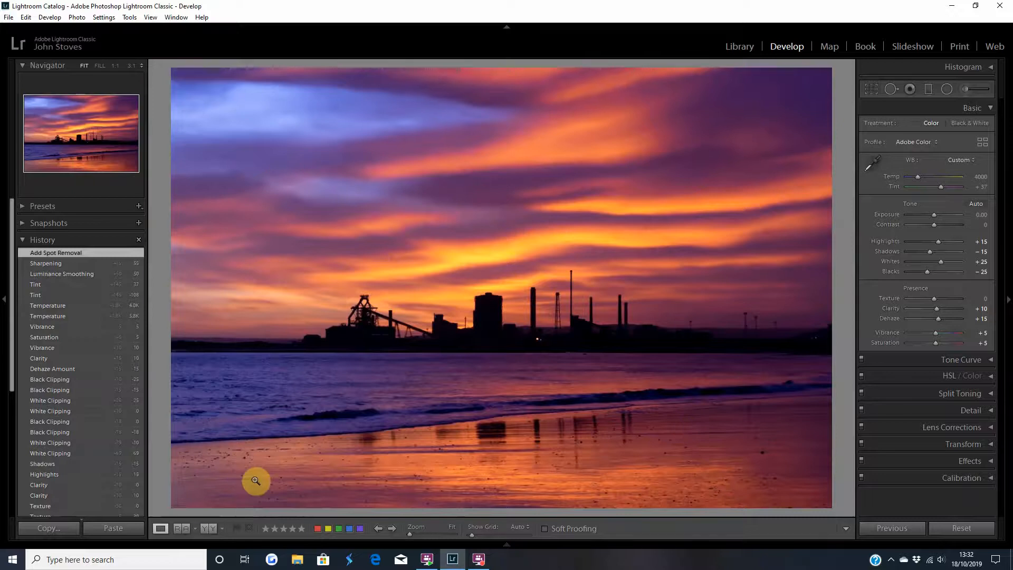
# - Clone out the large dark stone on the photo's lower-left beach, using a spot removal brush reduced to size 30
pyautogui.moveTo(255, 479); pyautogui.dragTo(481, 410)
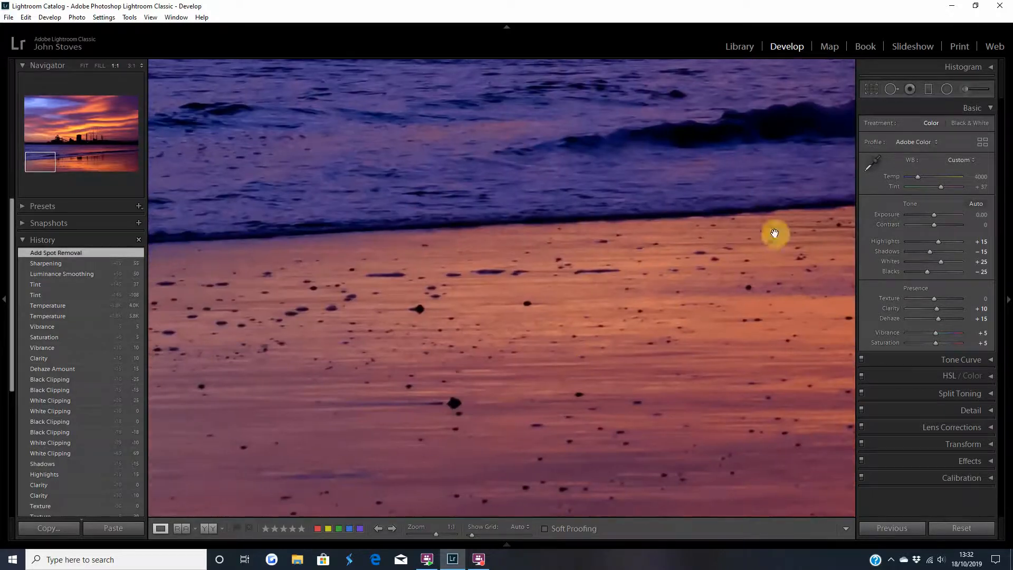
pyautogui.click(891, 89)
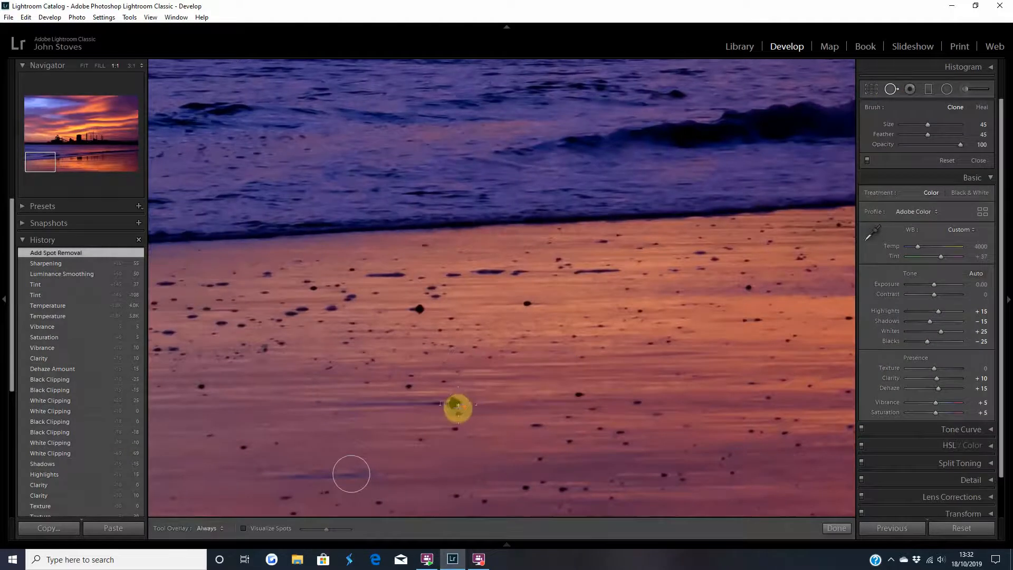
pyautogui.scroll(-3, 455, 402)
pyautogui.click(454, 403)
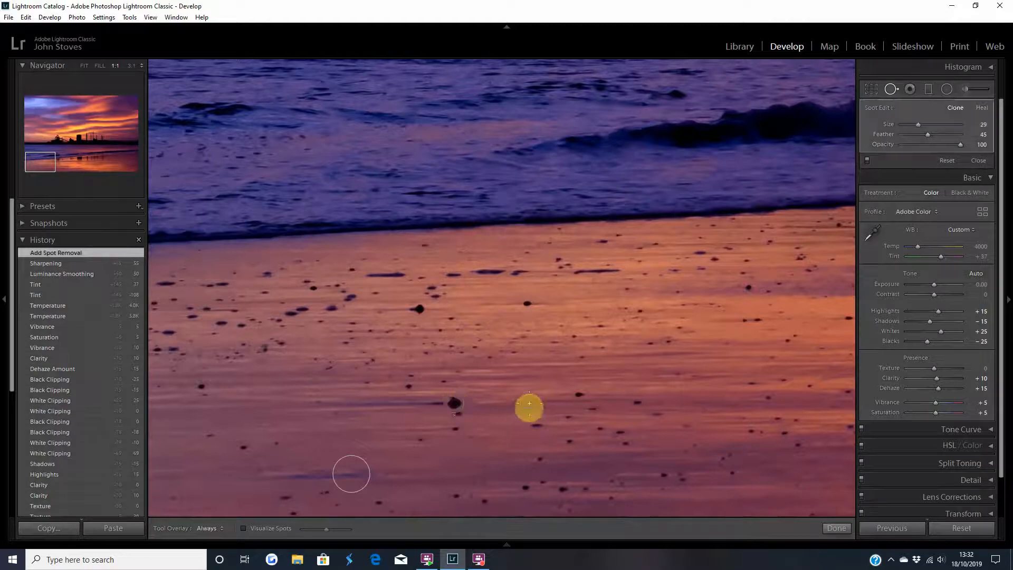
pyautogui.click(838, 528)
pyautogui.click(663, 415)
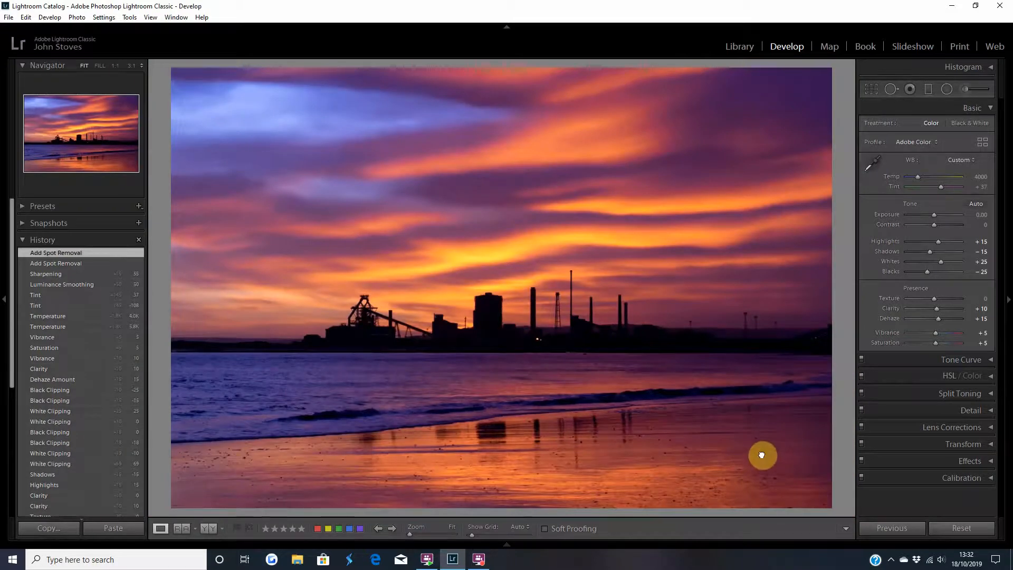
# - Clone out the most prominent dark stone on the photo's lower-right beach with the size 30 spot removal brush
pyautogui.moveTo(764, 459); pyautogui.dragTo(613, 430)
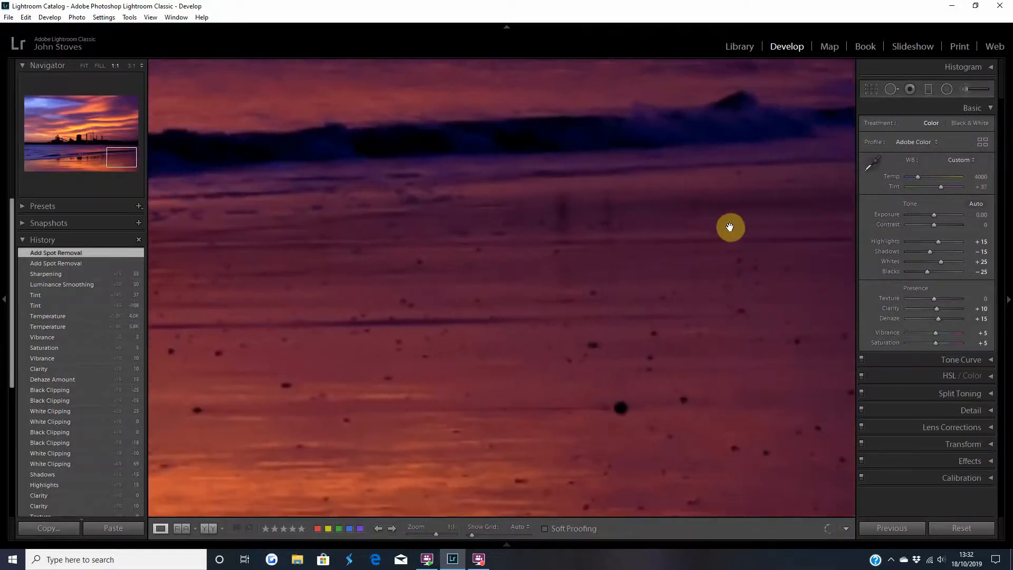
pyautogui.click(891, 89)
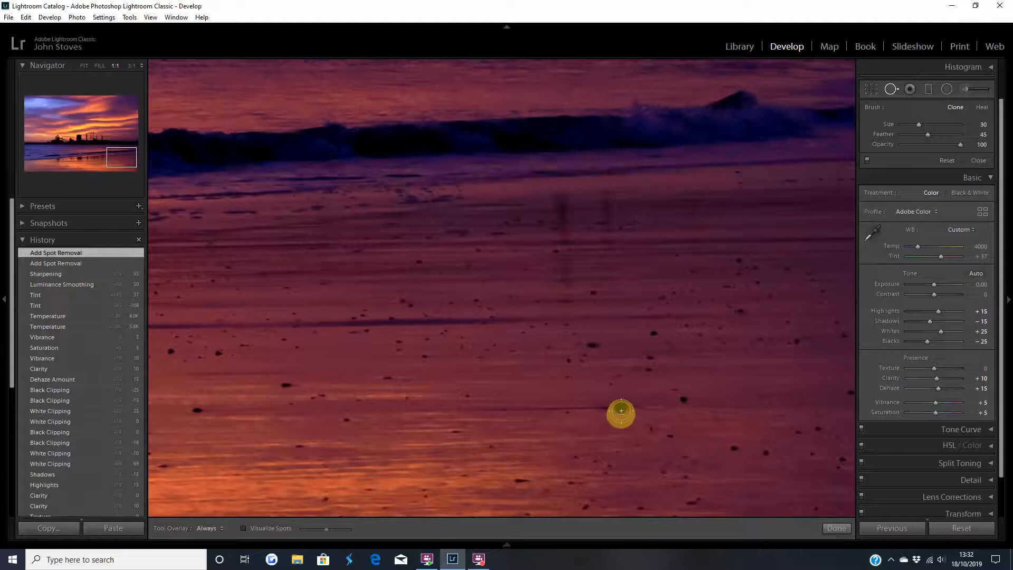
pyautogui.click(621, 408)
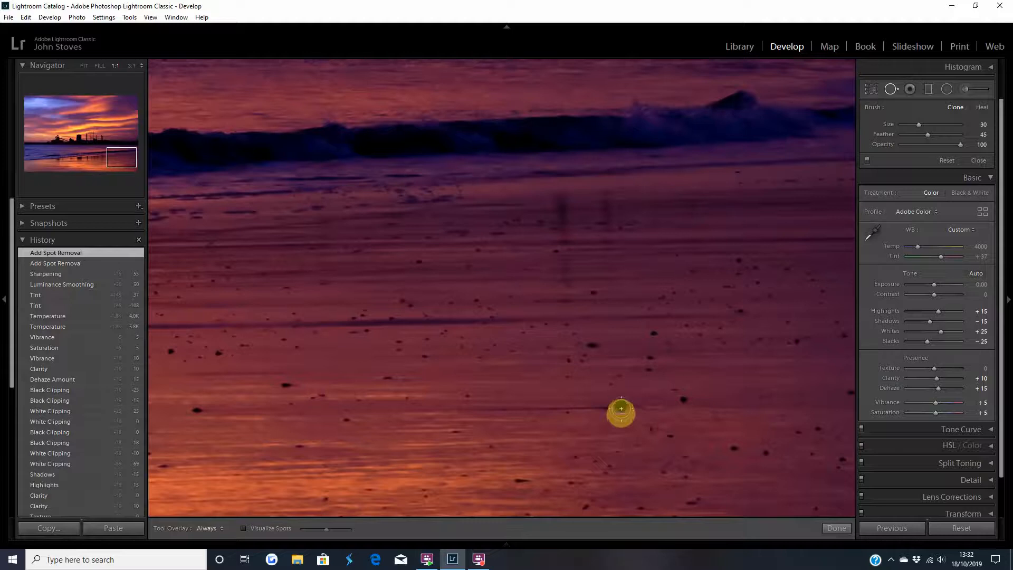
pyautogui.click(834, 529)
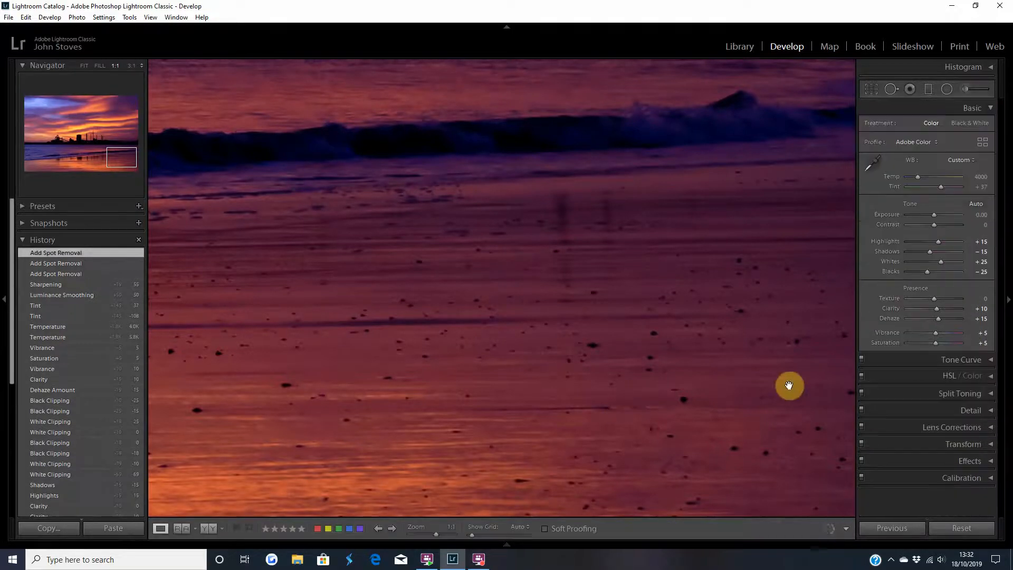
pyautogui.click(780, 389)
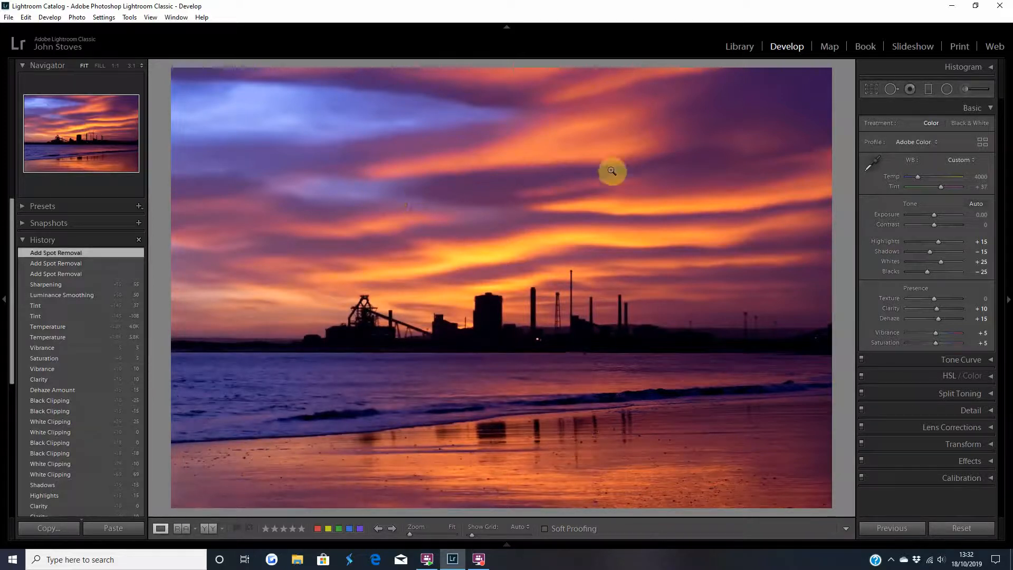
# - Compare the original and edited photo side by side in the Before and After view
pyautogui.click(204, 528)
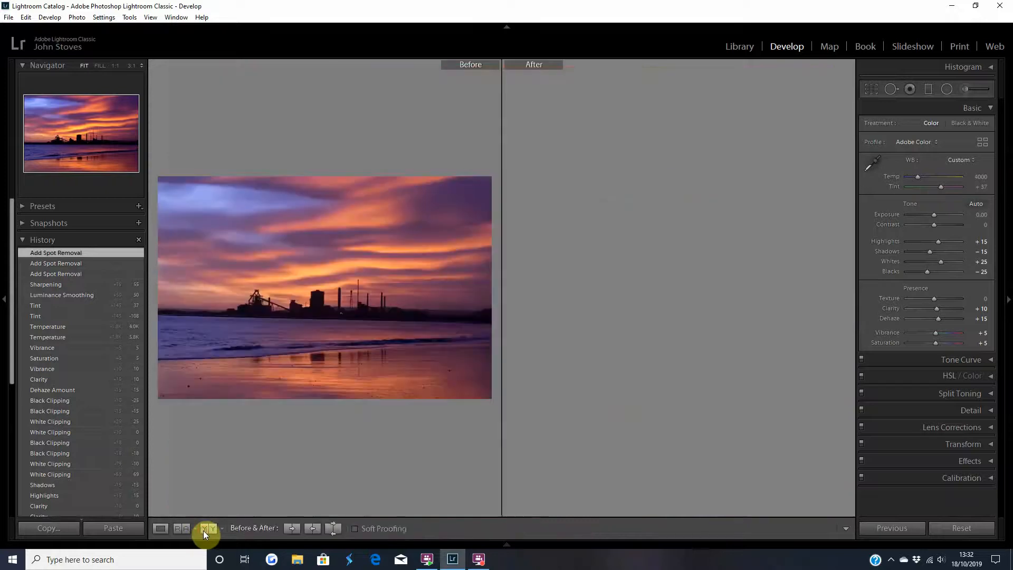